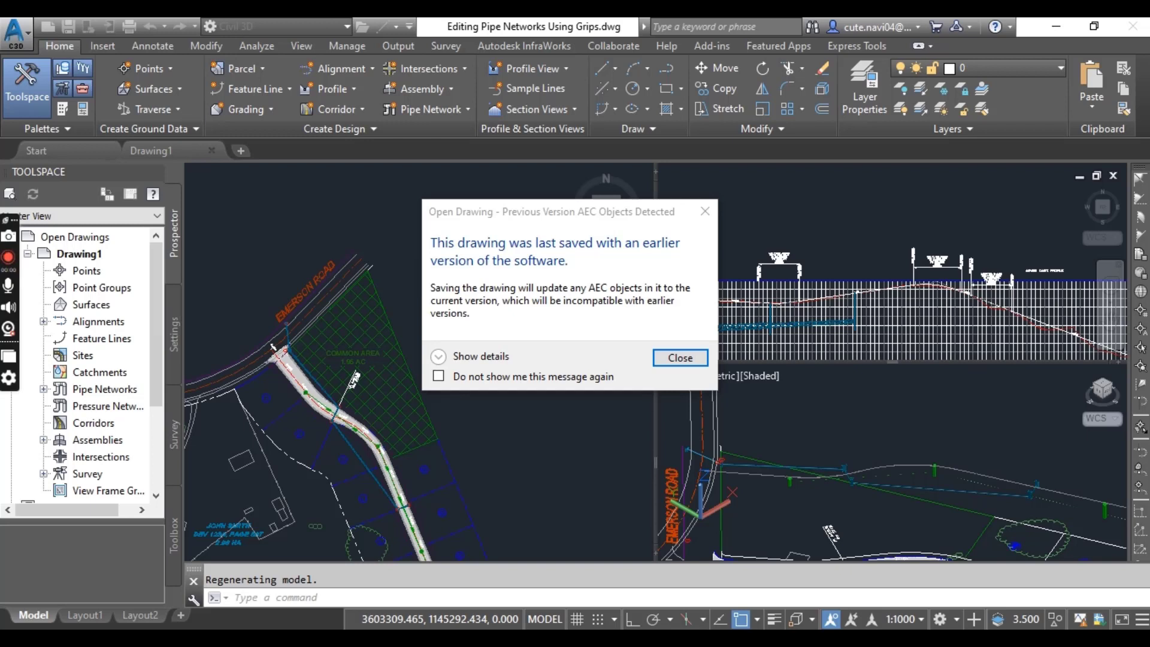
Dismiss the notice about the drawing's earlier software version and make the top-view viewport active.
click(705, 211)
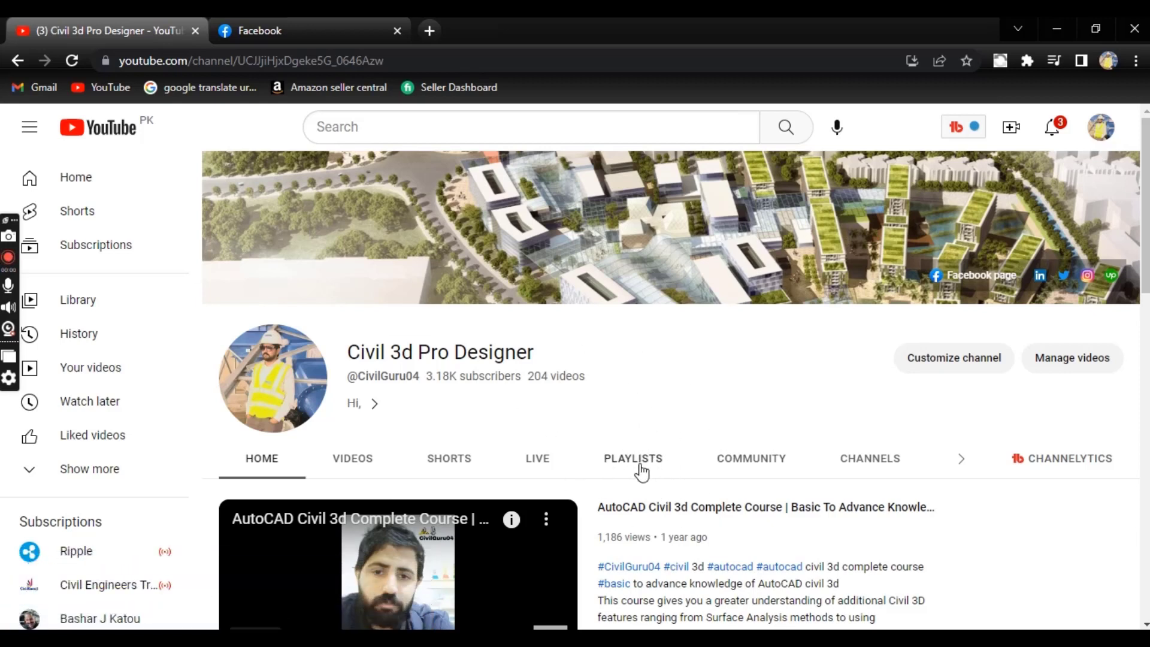
mouse_move(1017, 187)
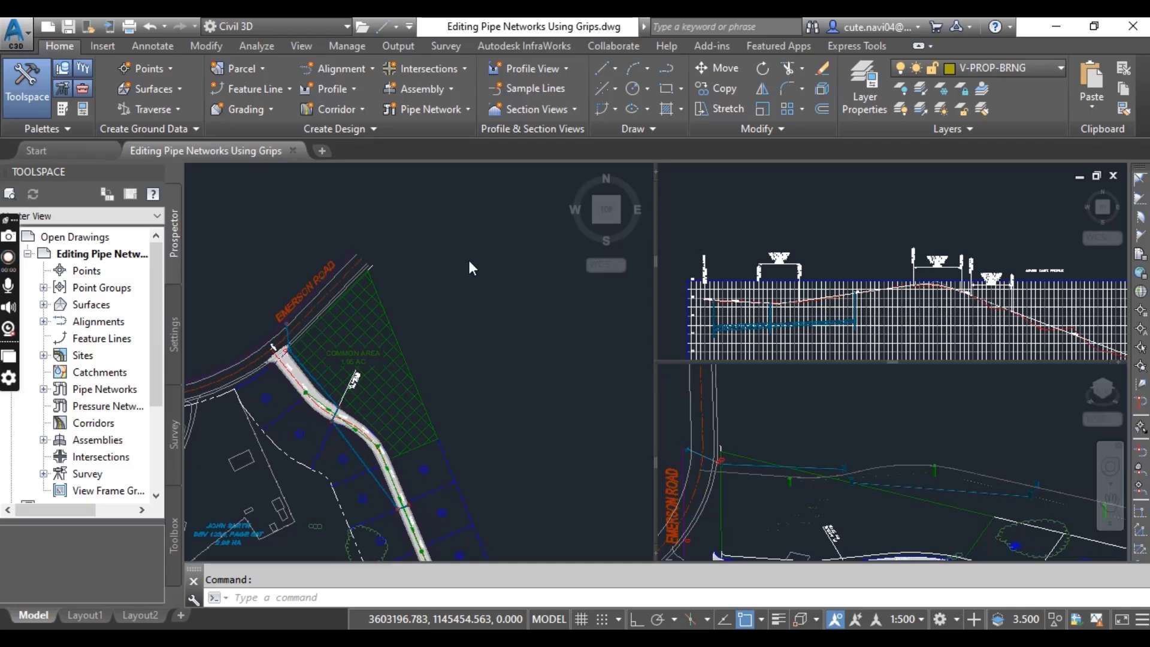
click(468, 260)
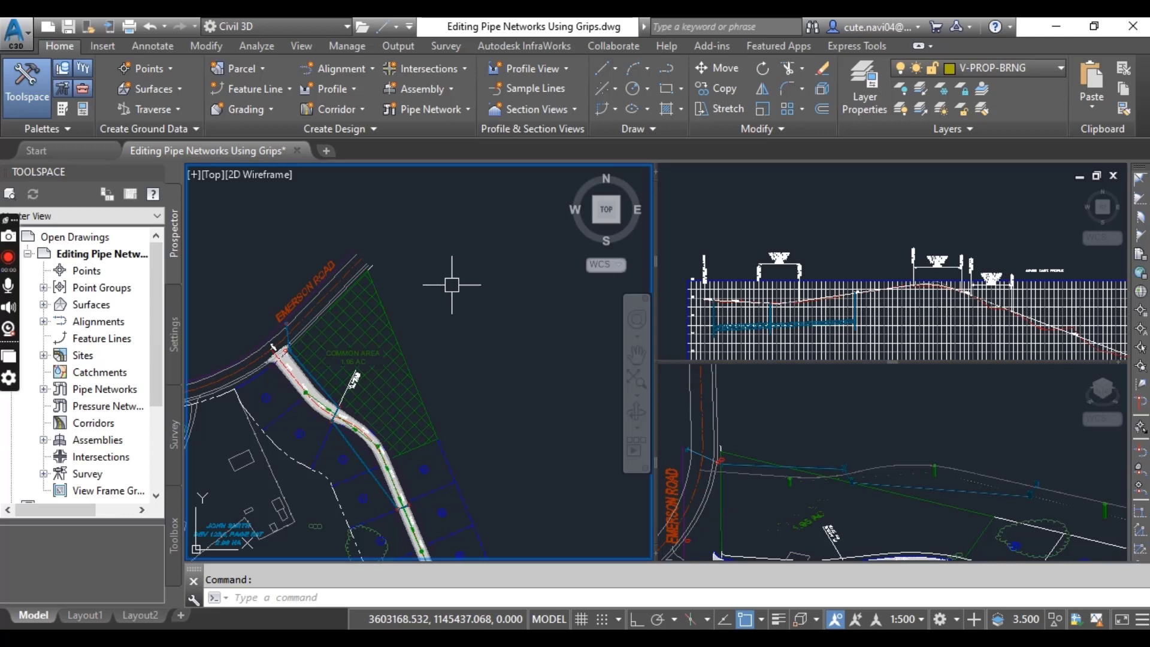
mouse_move(143, 159)
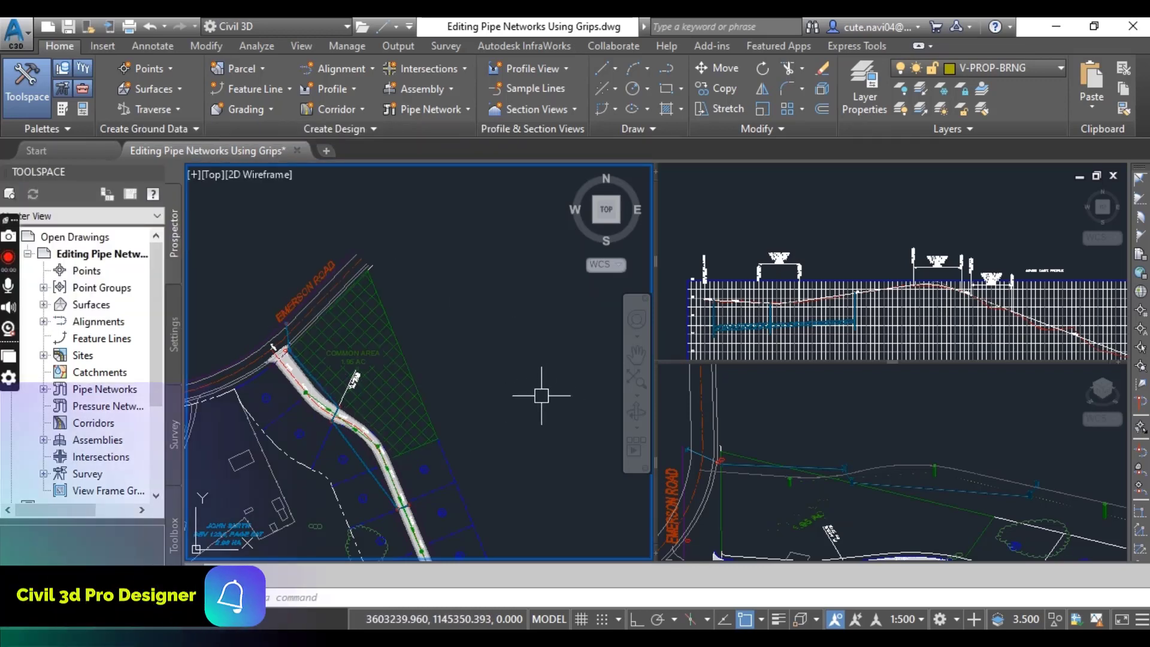
Rotate the rectangular structure east of Jordan Court near station 0+170, aiming it at the center of the structure across the road.
middle_drag(539, 390, 563, 234)
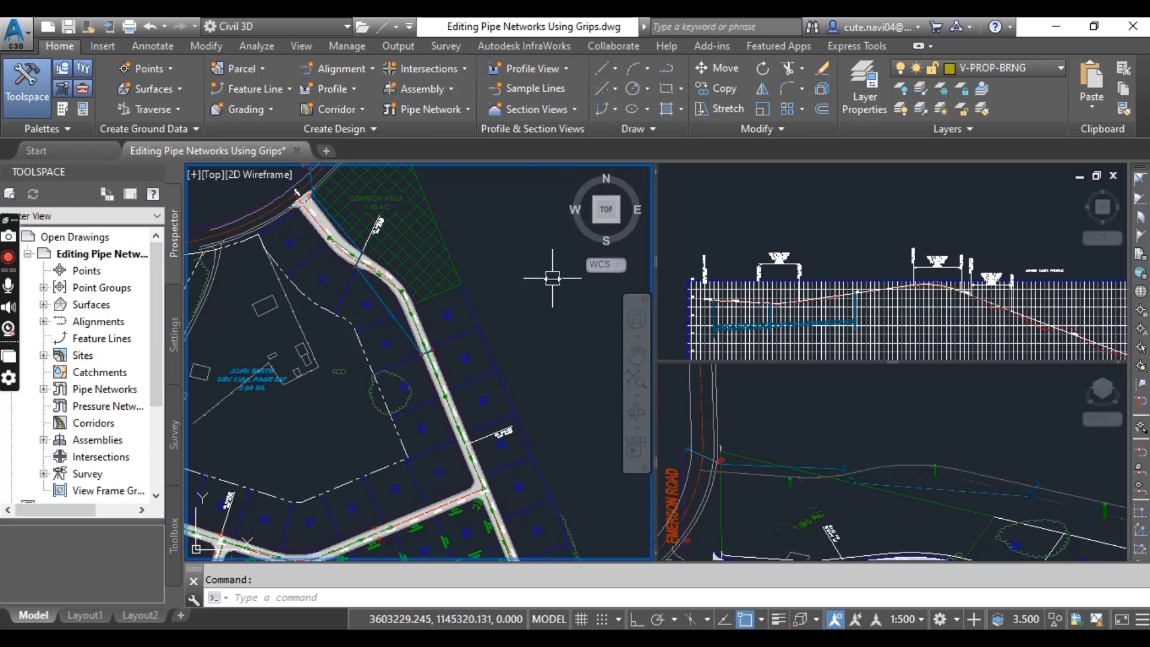
scroll(419, 376, up, 8)
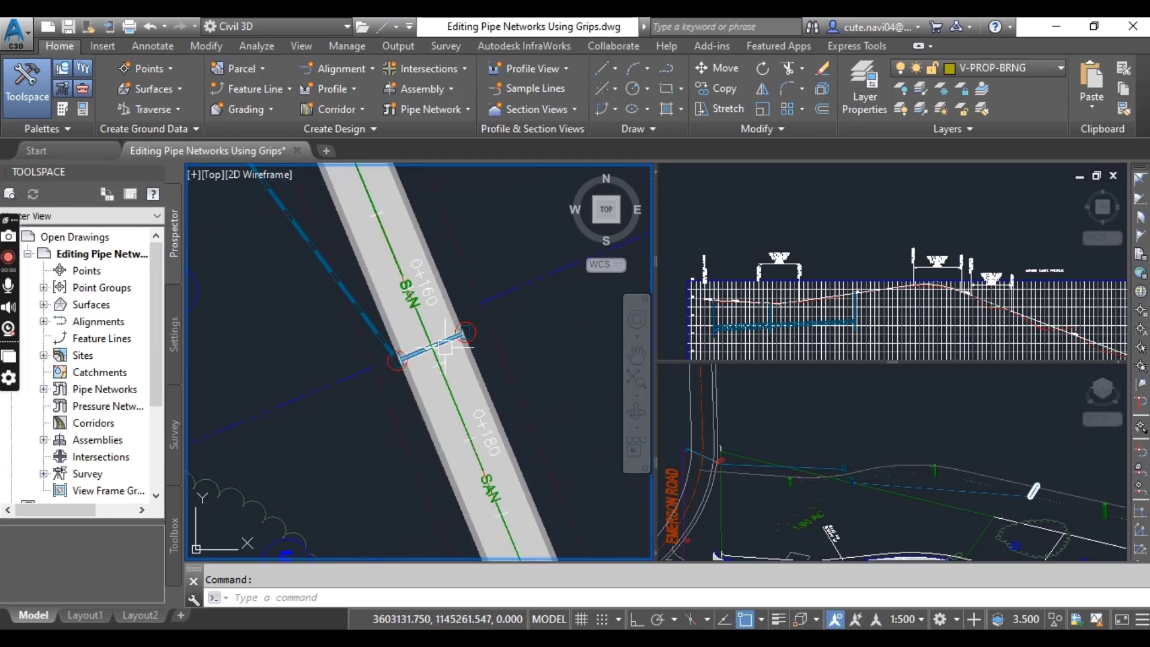
scroll(444, 336, up, 4)
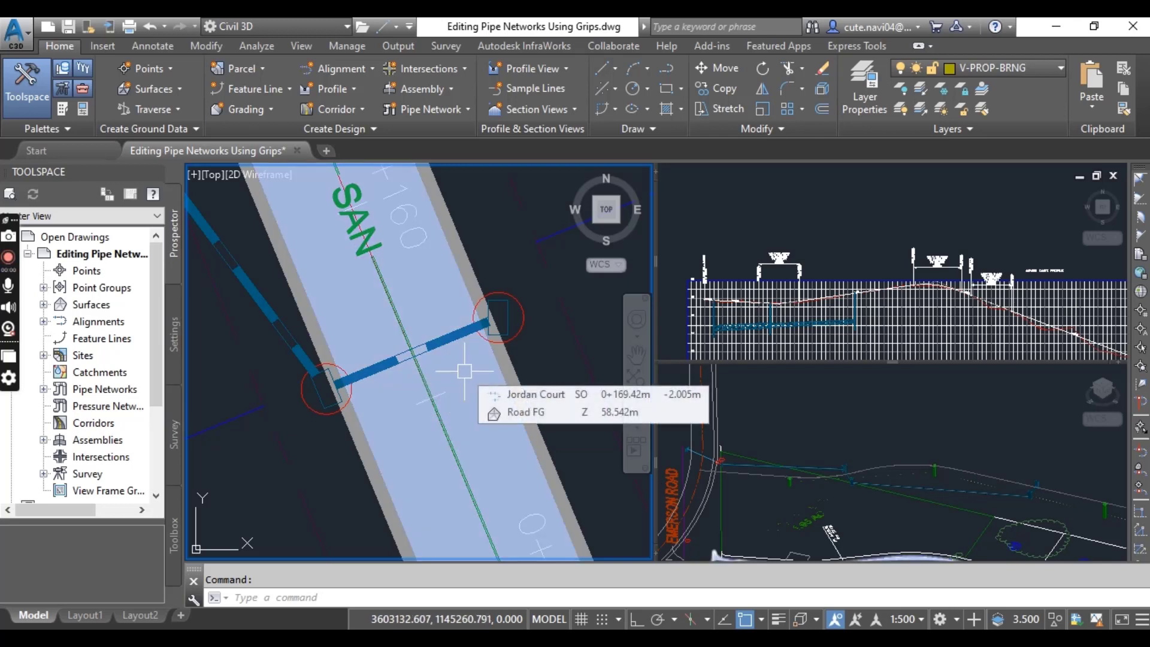
scroll(517, 331, up, 2)
click(502, 313)
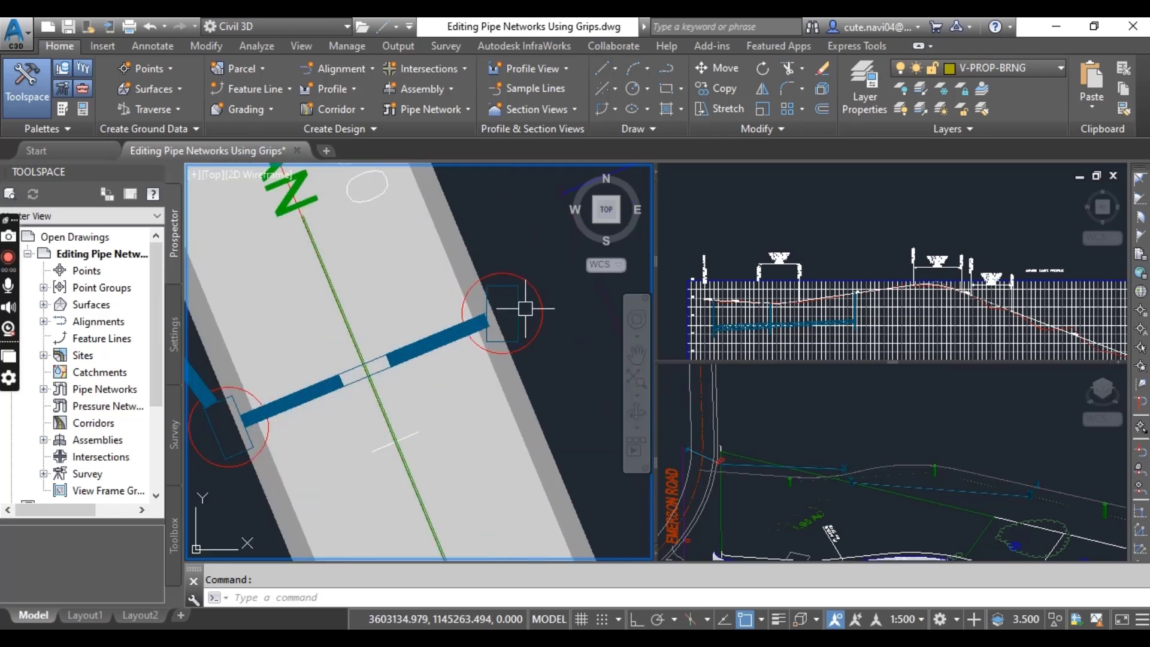
middle_drag(502, 313, 578, 257)
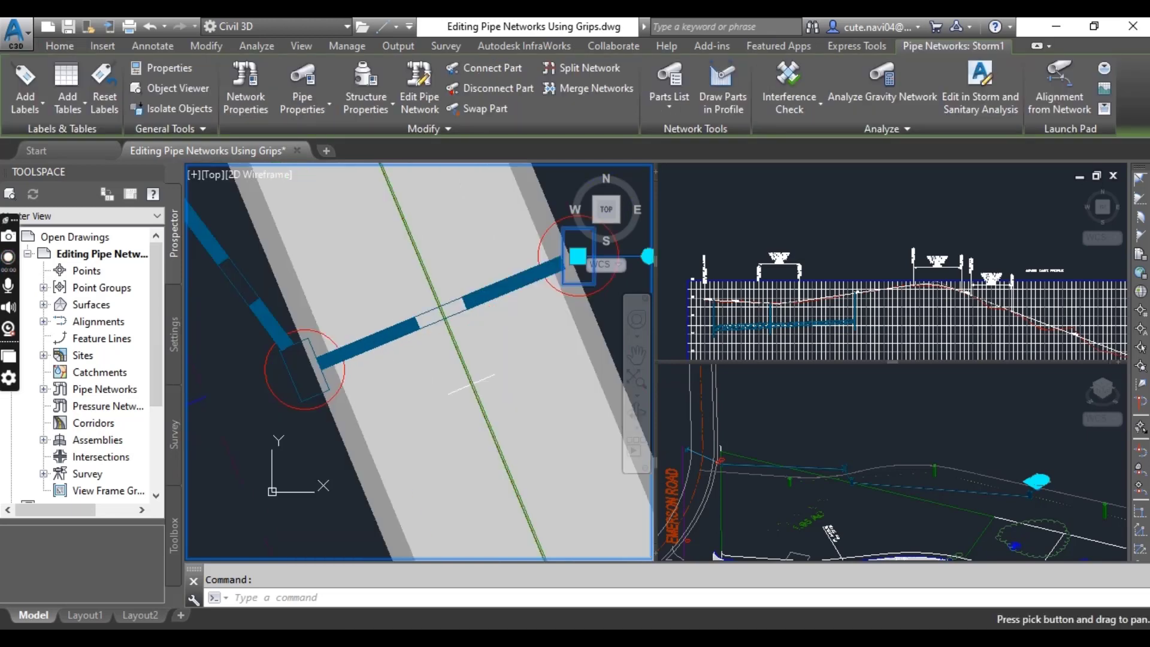
click(273, 379)
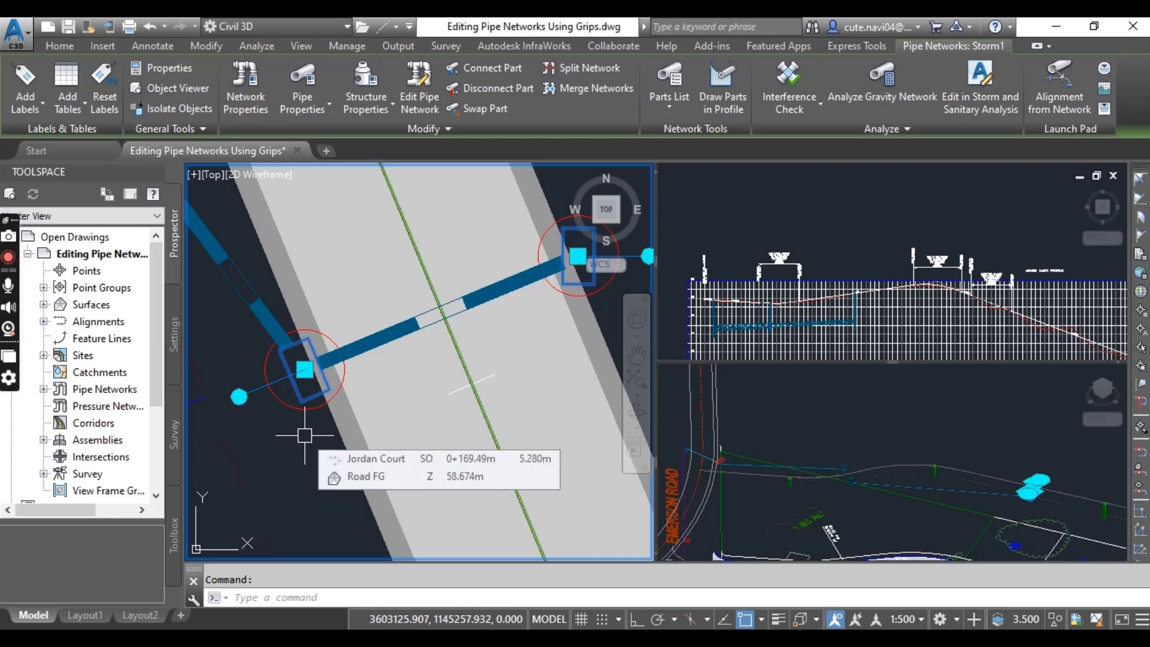
middle_drag(509, 371, 452, 393)
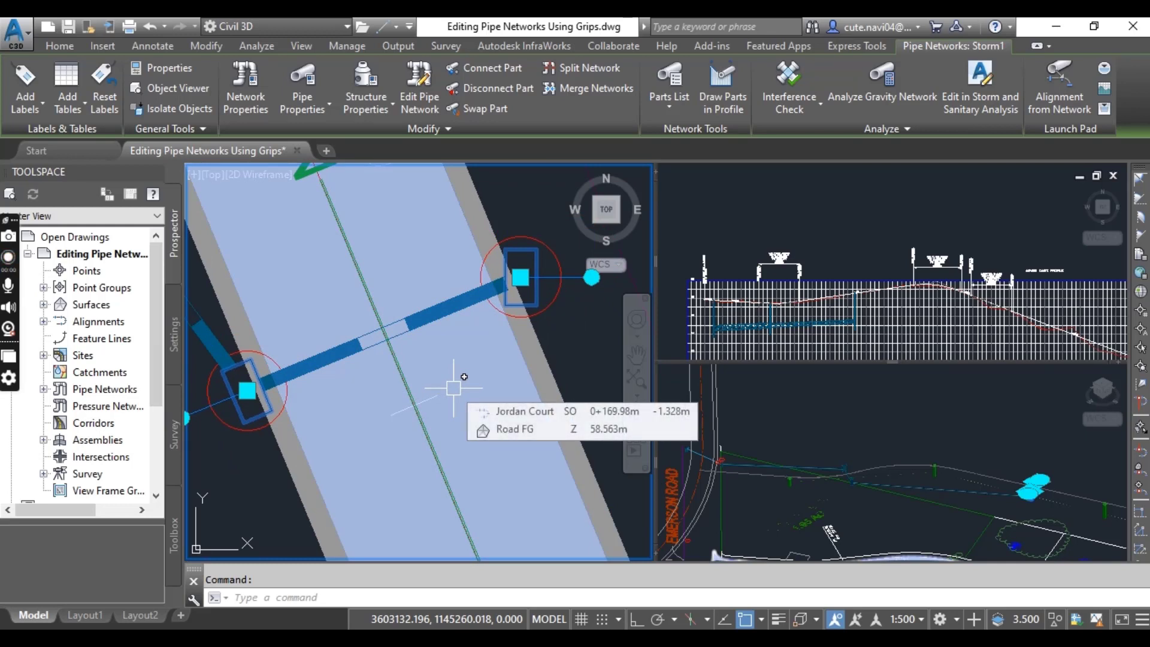
middle_drag(559, 299, 441, 353)
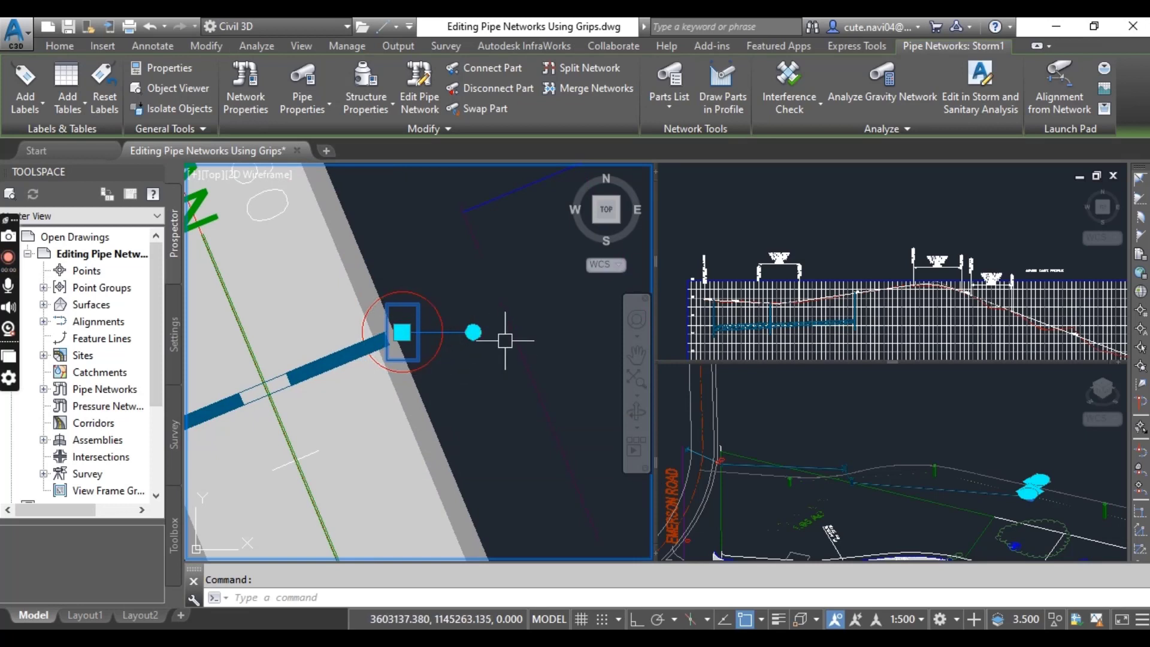
click(473, 332)
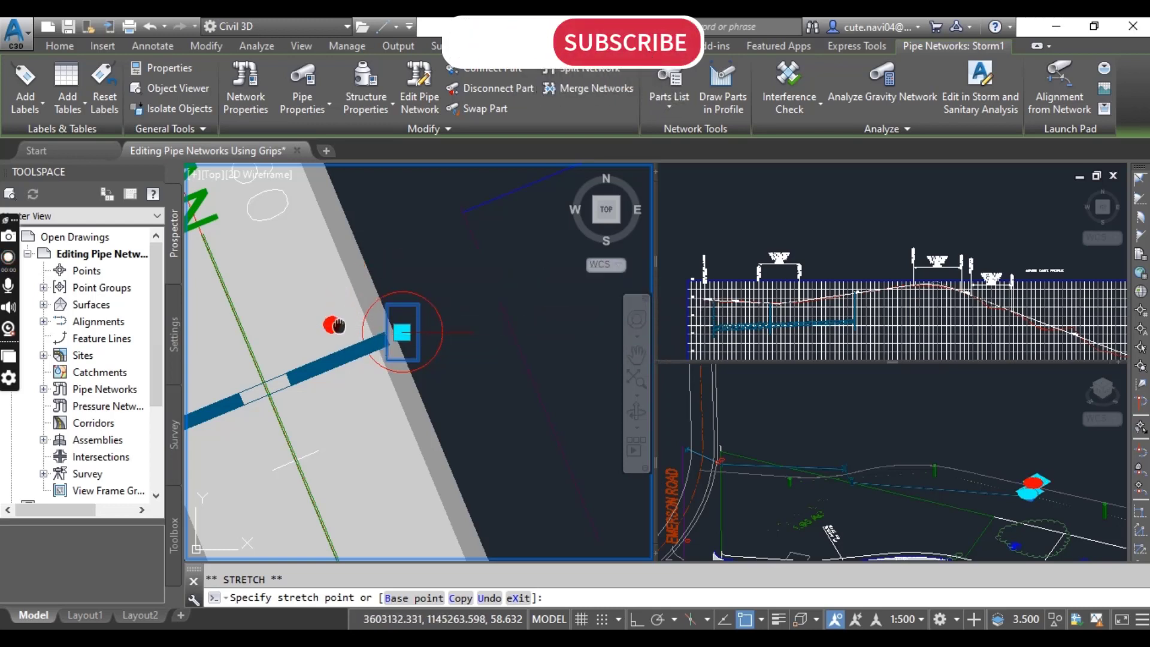
middle_drag(339, 326, 490, 318)
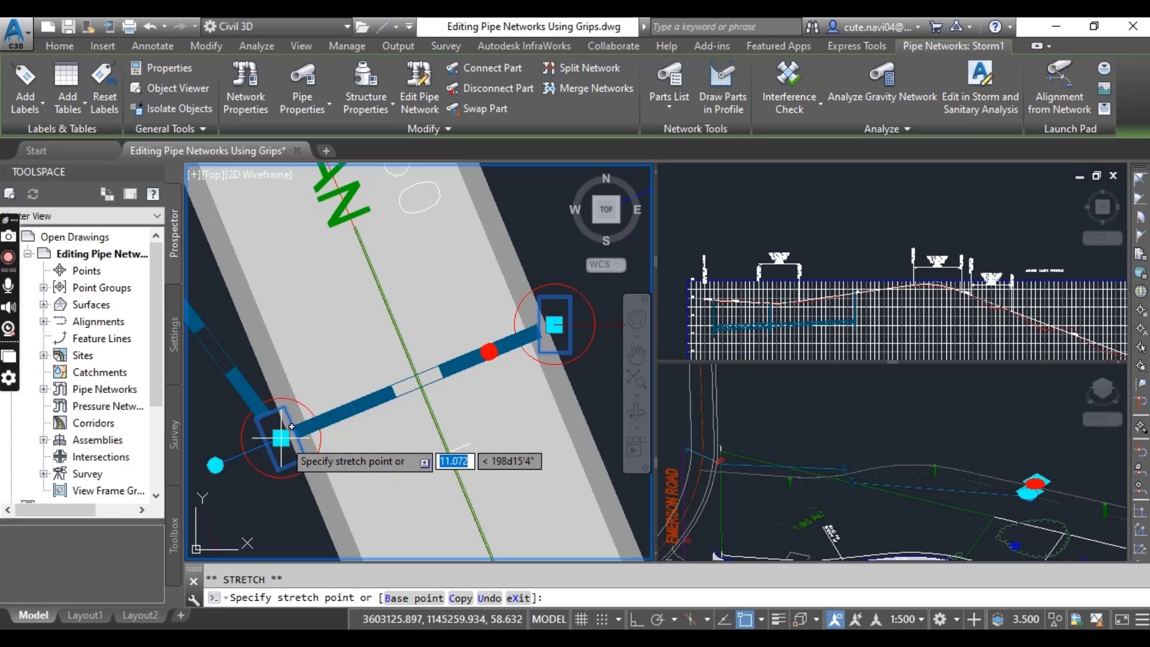
click(281, 437)
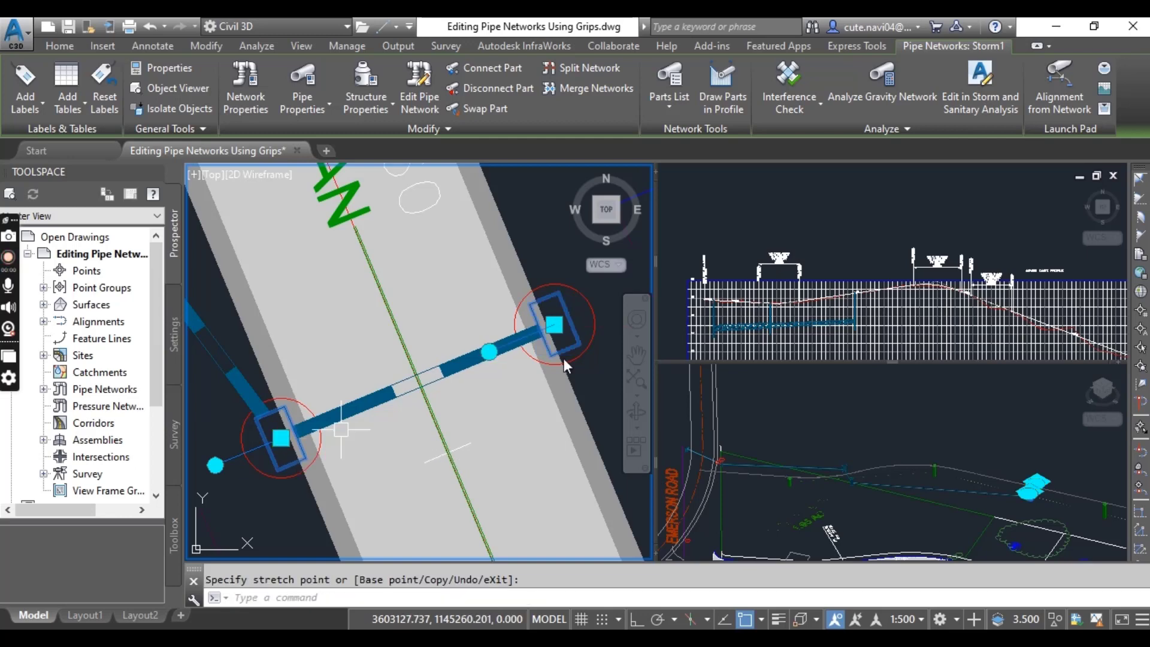
click(762, 189)
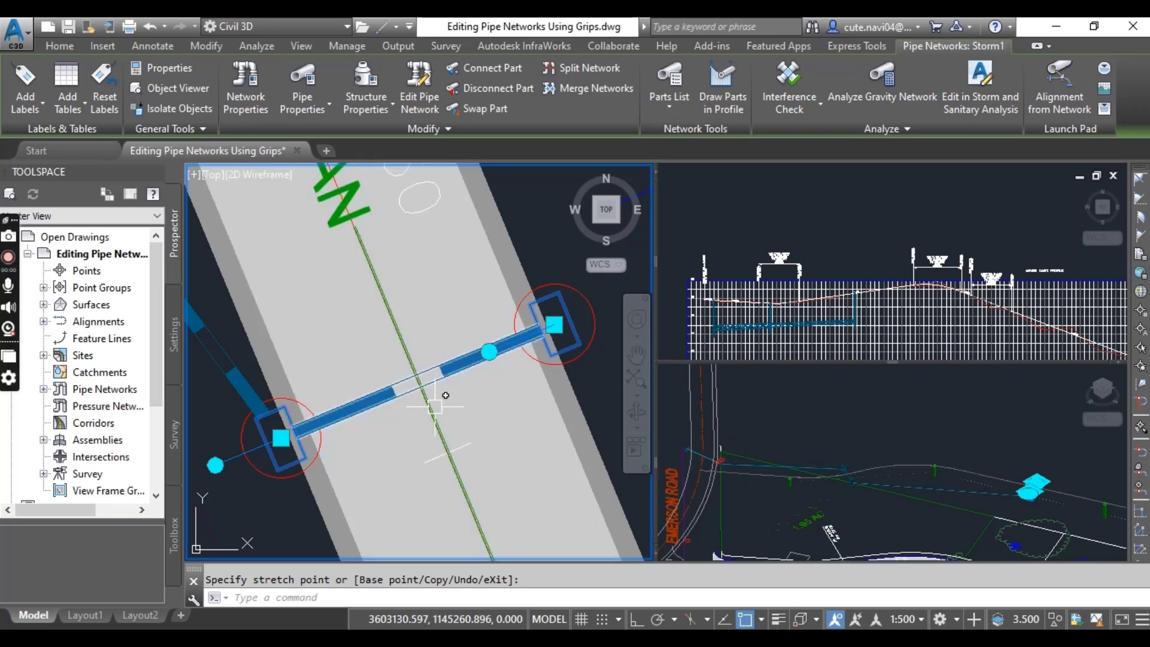
click(477, 362)
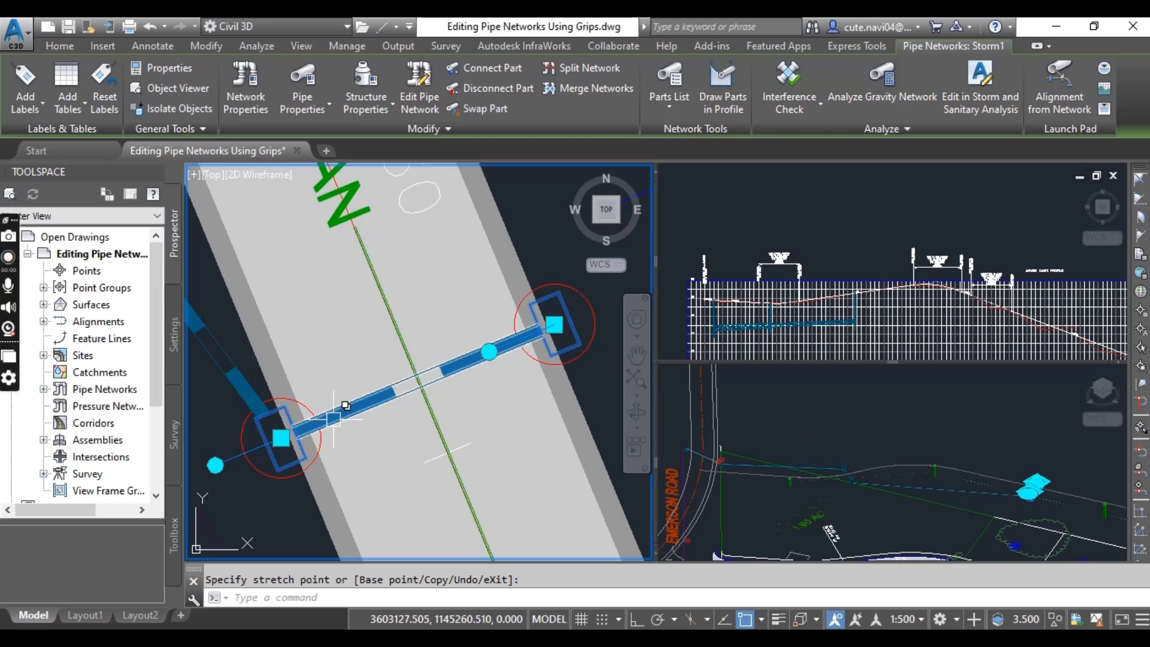
key(Escape)
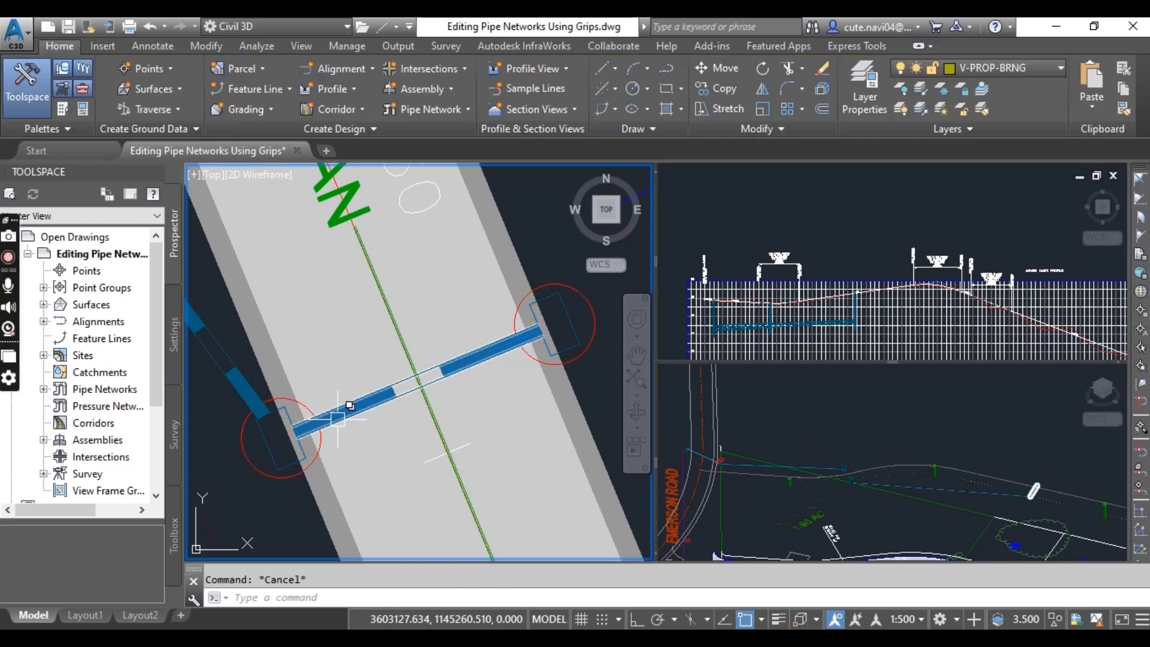
Resize the diameter of the pipe crossing Jordan Court between the two rectangular structures.
click(373, 405)
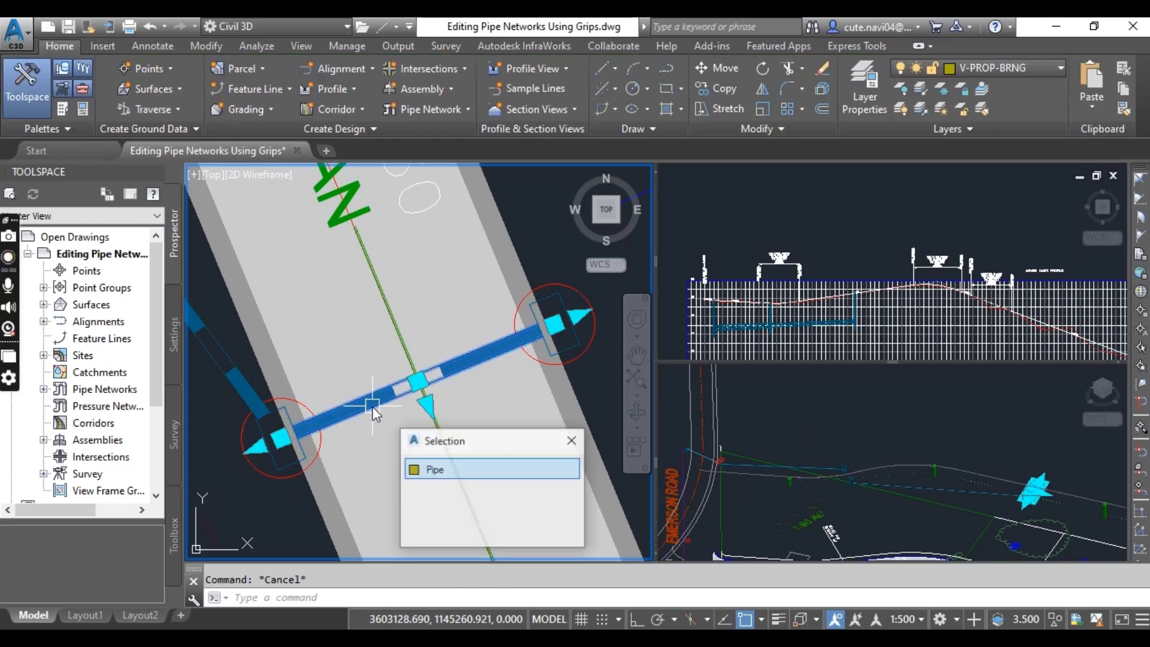
click(422, 470)
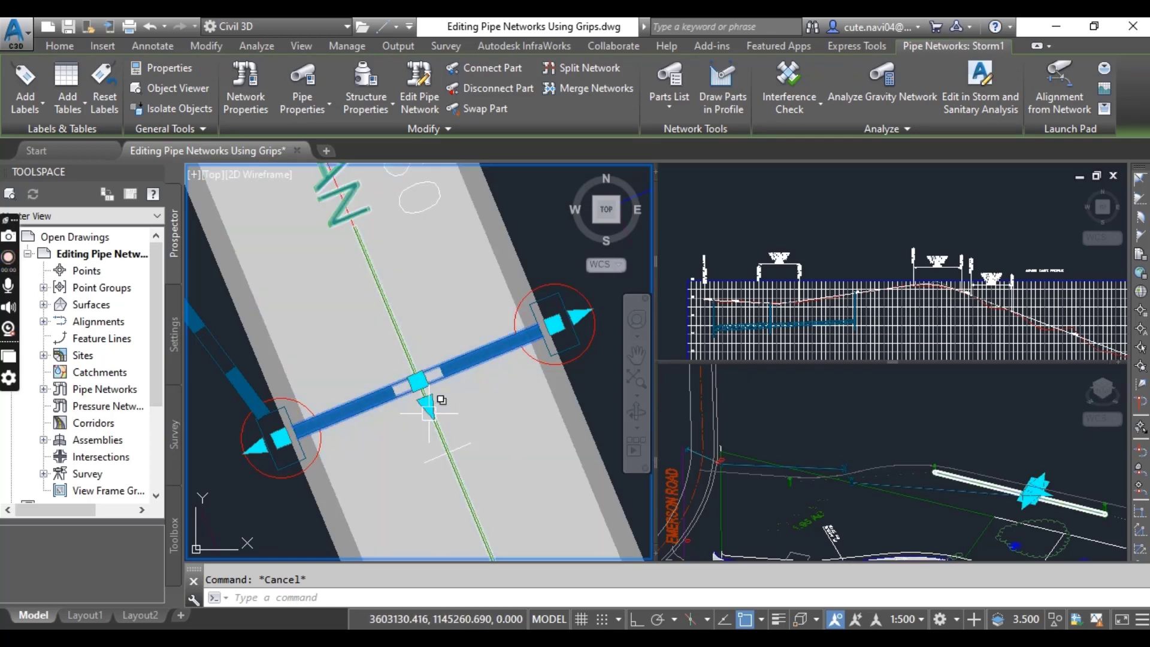
click(427, 405)
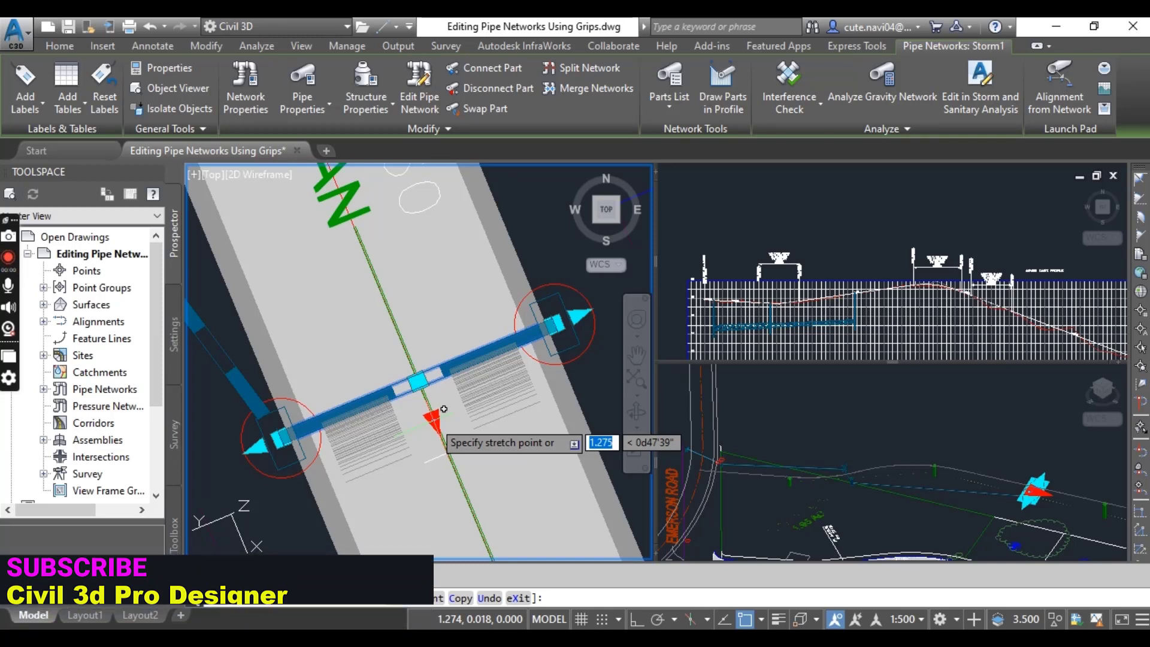
text(0)
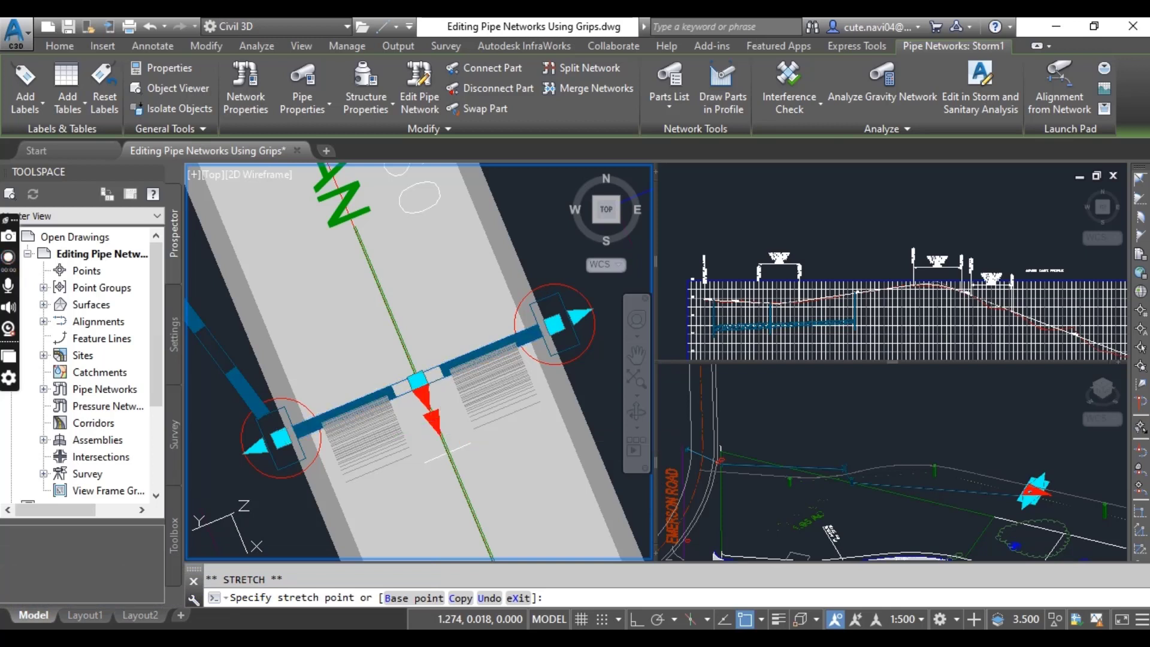
click(438, 393)
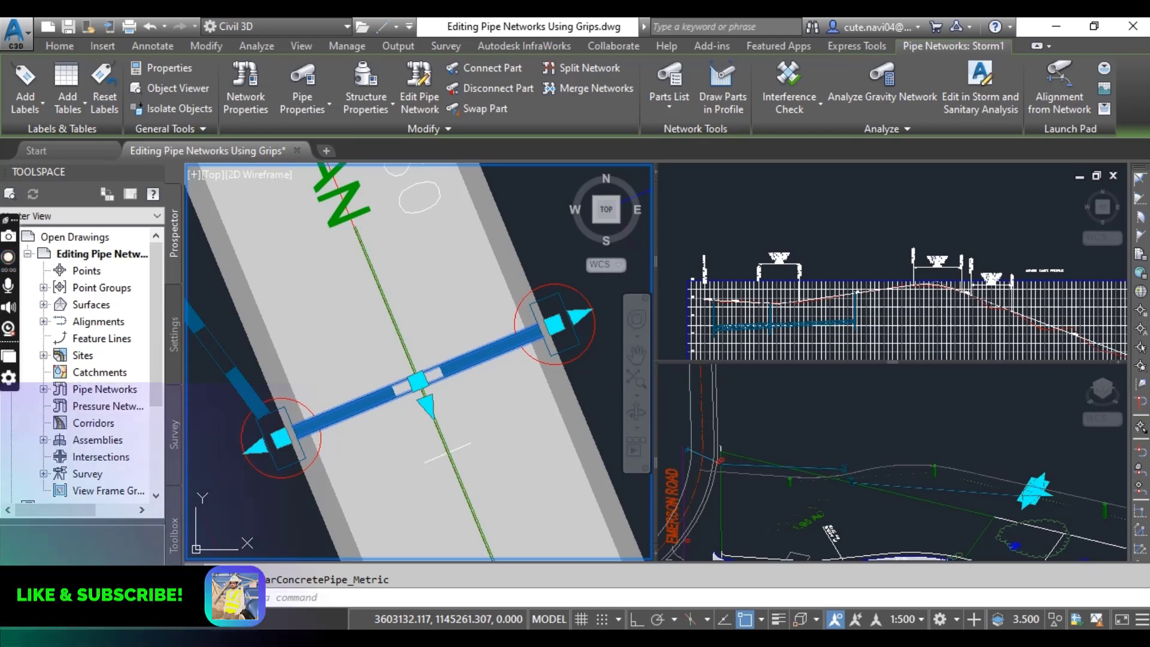
key(Escape)
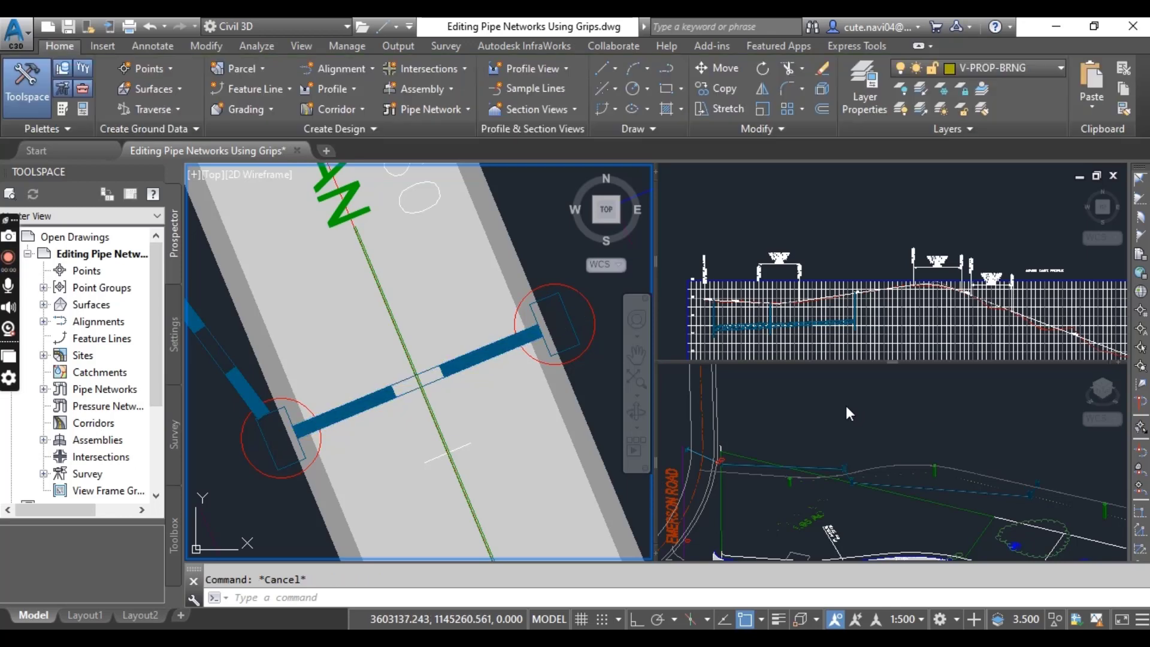
In the SW Isometric viewport, move the cylindrical junction structure near Emerson Road to the center of the adjacent red circle.
click(846, 411)
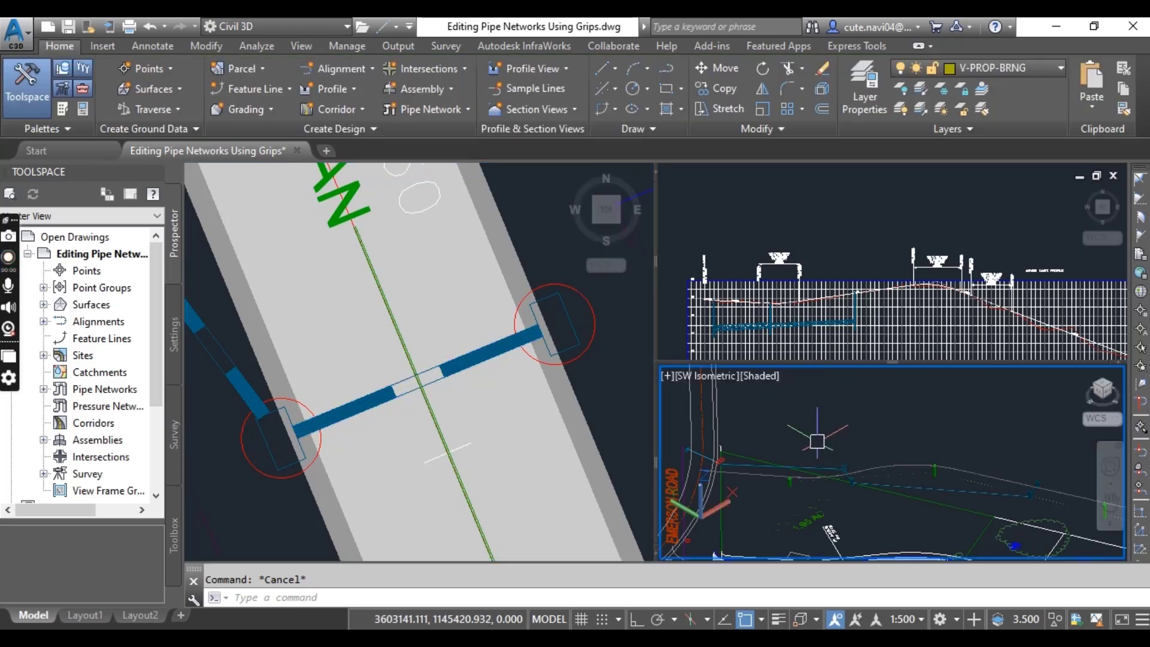
shift+middle_drag(845, 411, 949, 395)
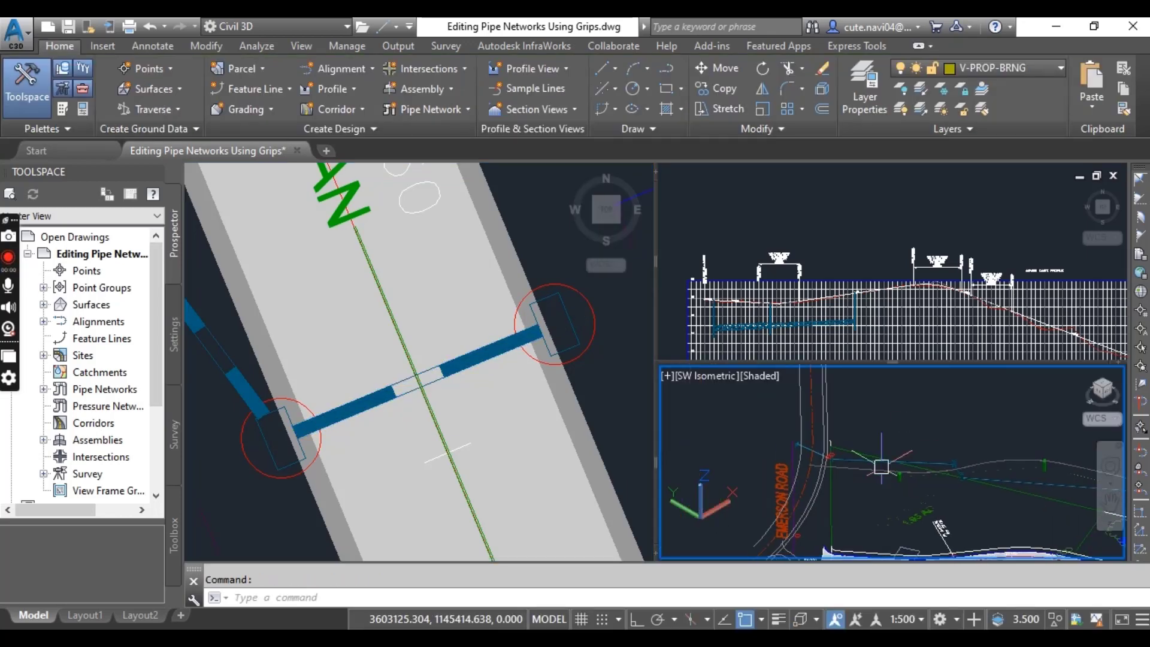
scroll(848, 470, up, 5)
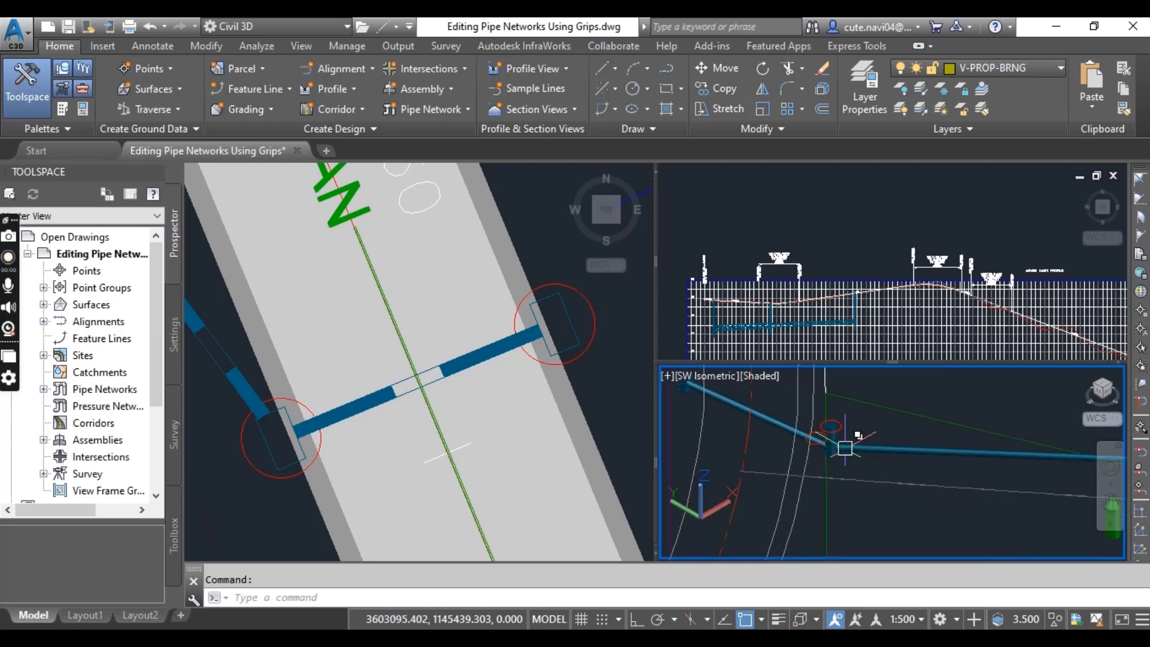
mouse_move(854, 458)
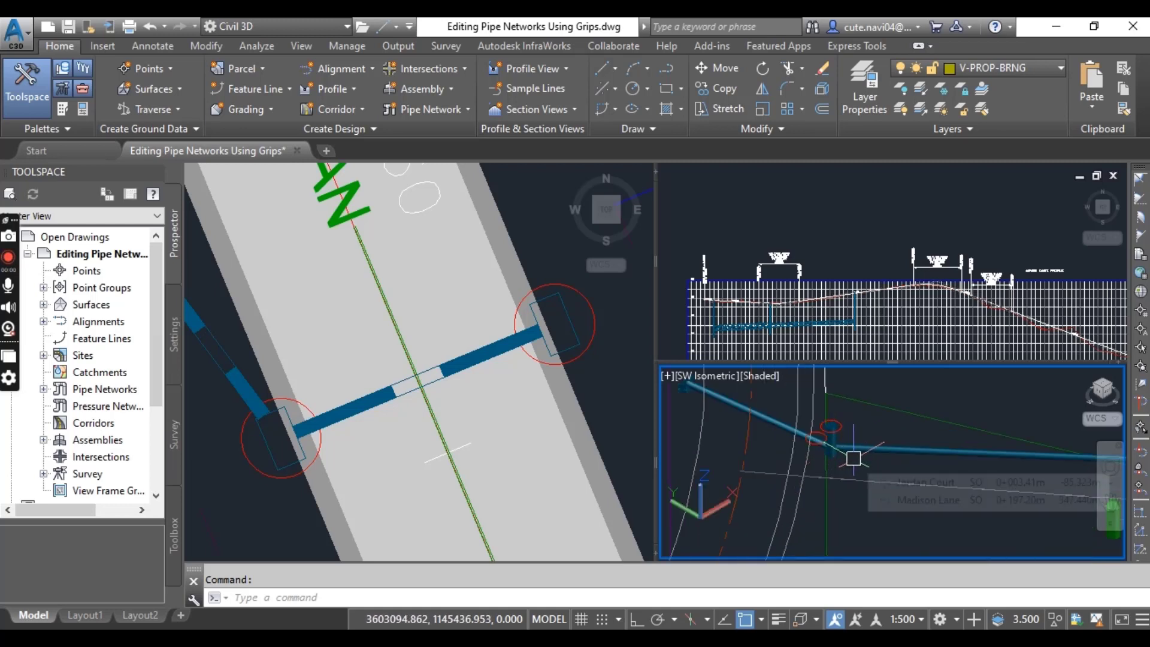
scroll(853, 458, up, 3)
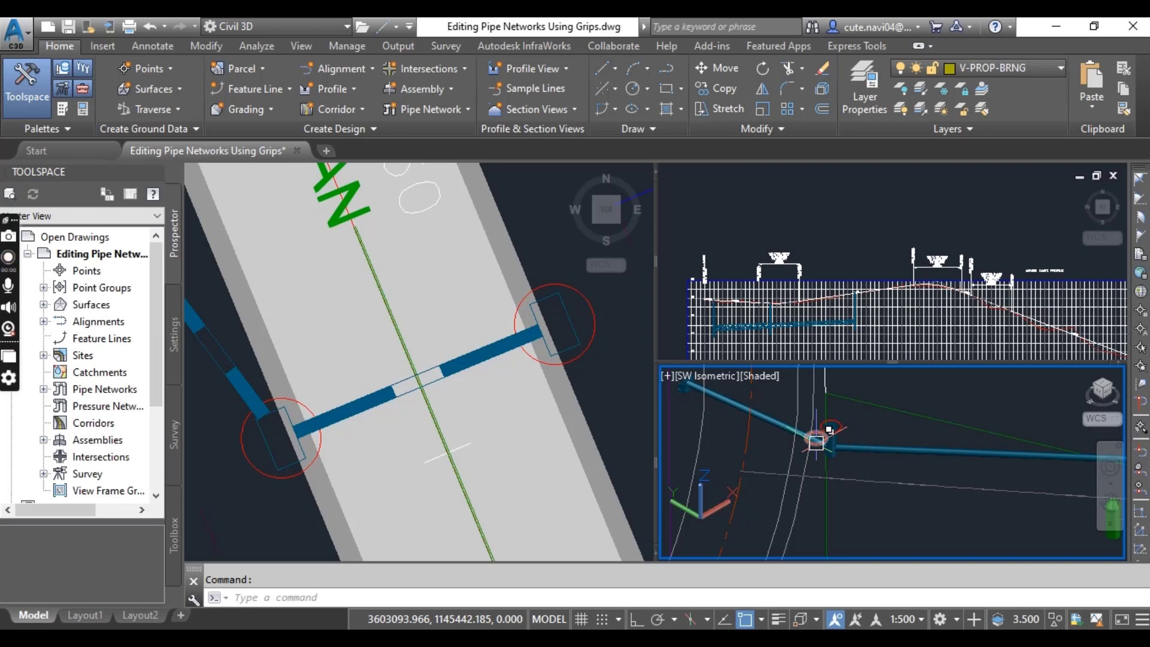
scroll(869, 459, up, 3)
middle_drag(846, 443, 858, 493)
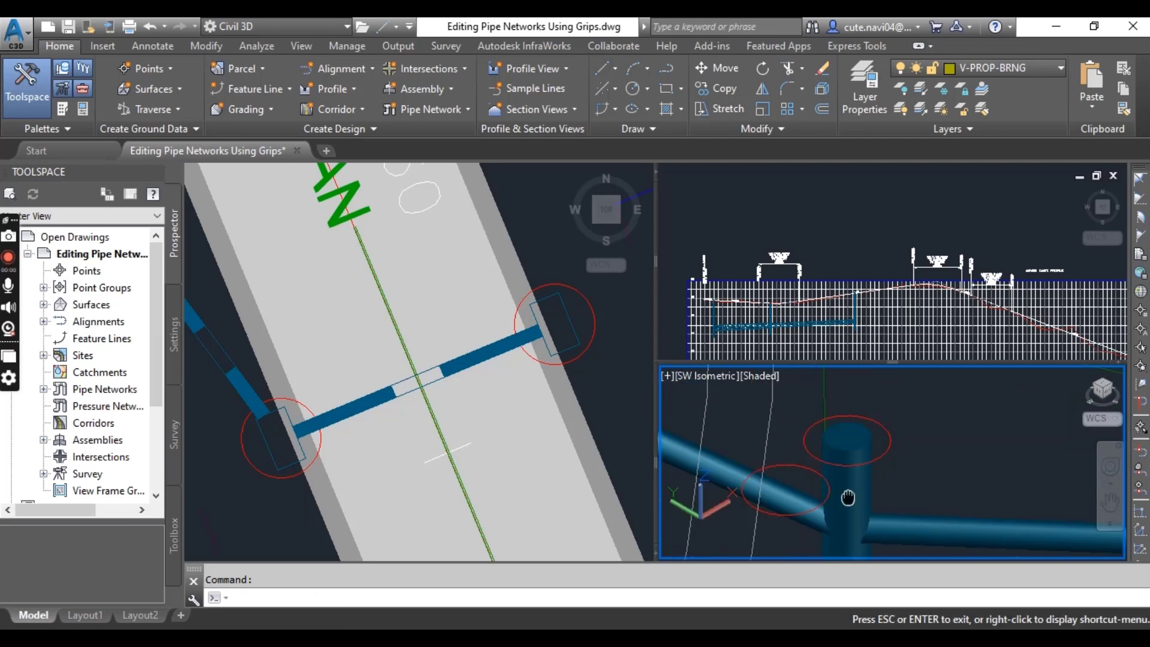
click(858, 493)
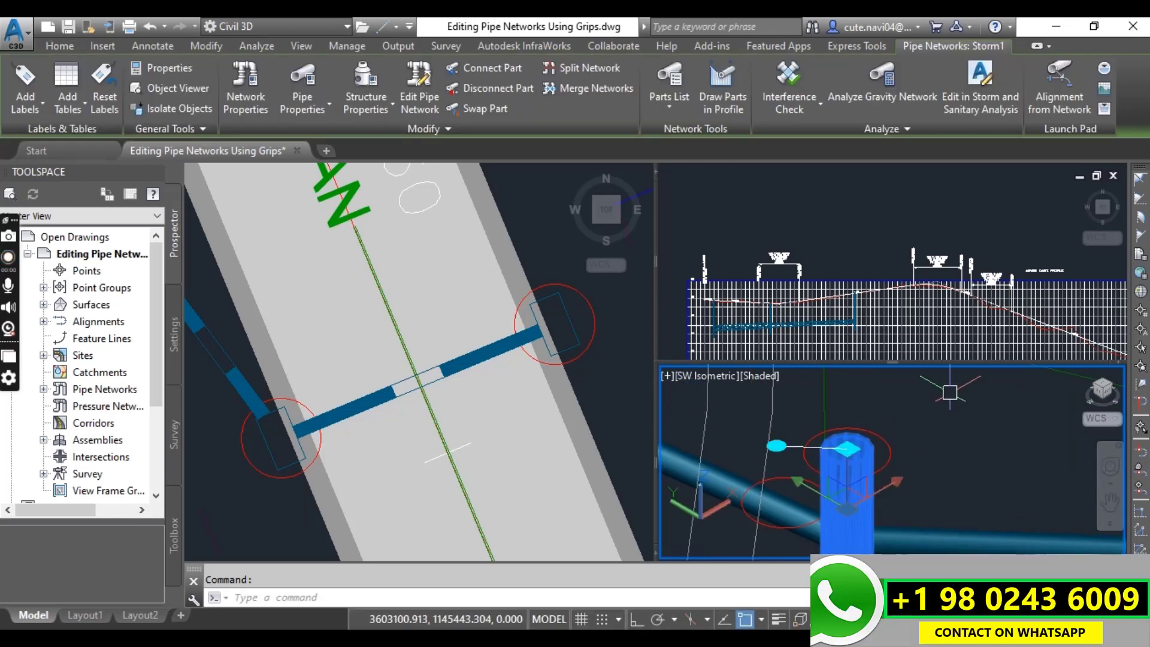
scroll(900, 474, down, 2)
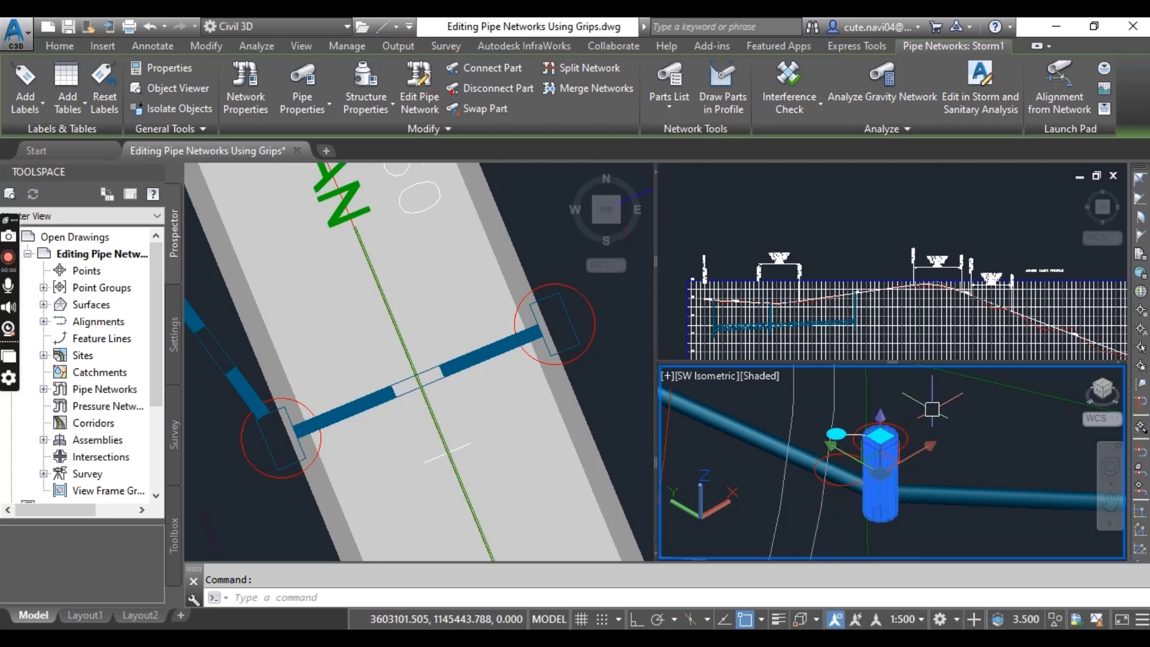
mouse_move(953, 421)
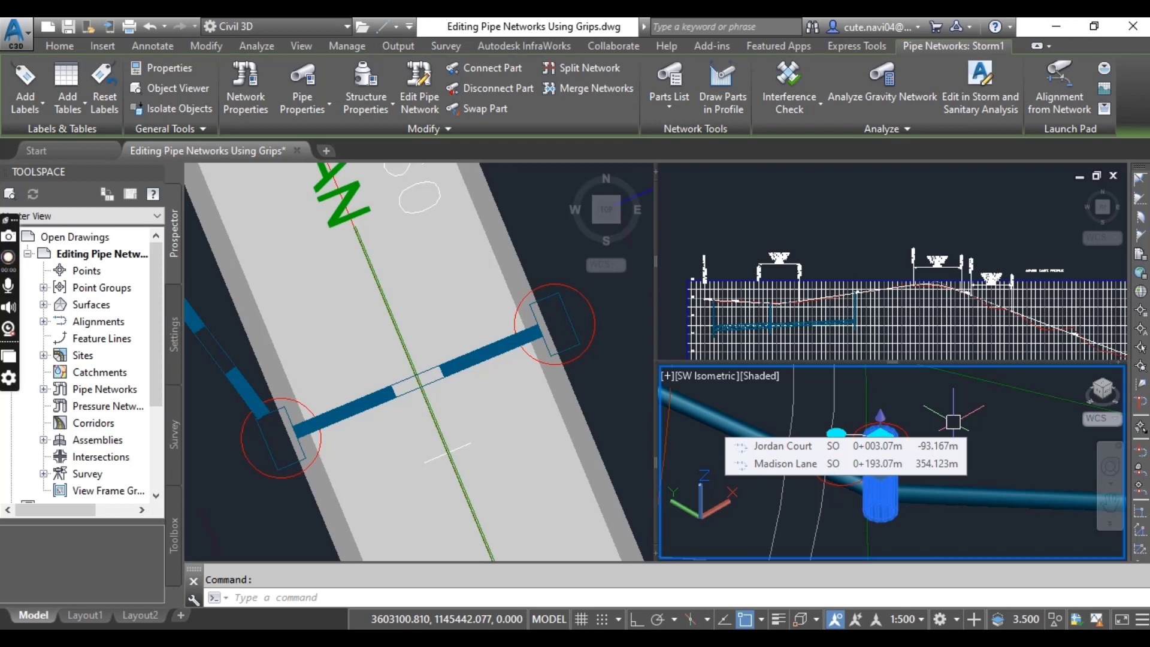
scroll(878, 447, up, 2)
click(879, 436)
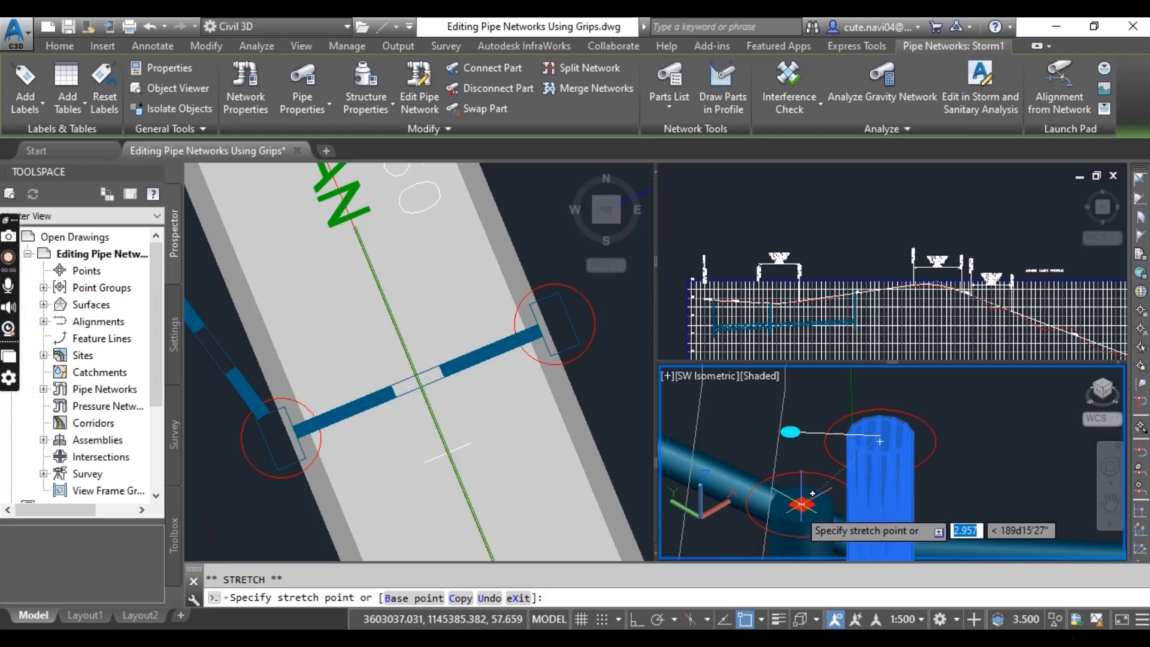
click(801, 505)
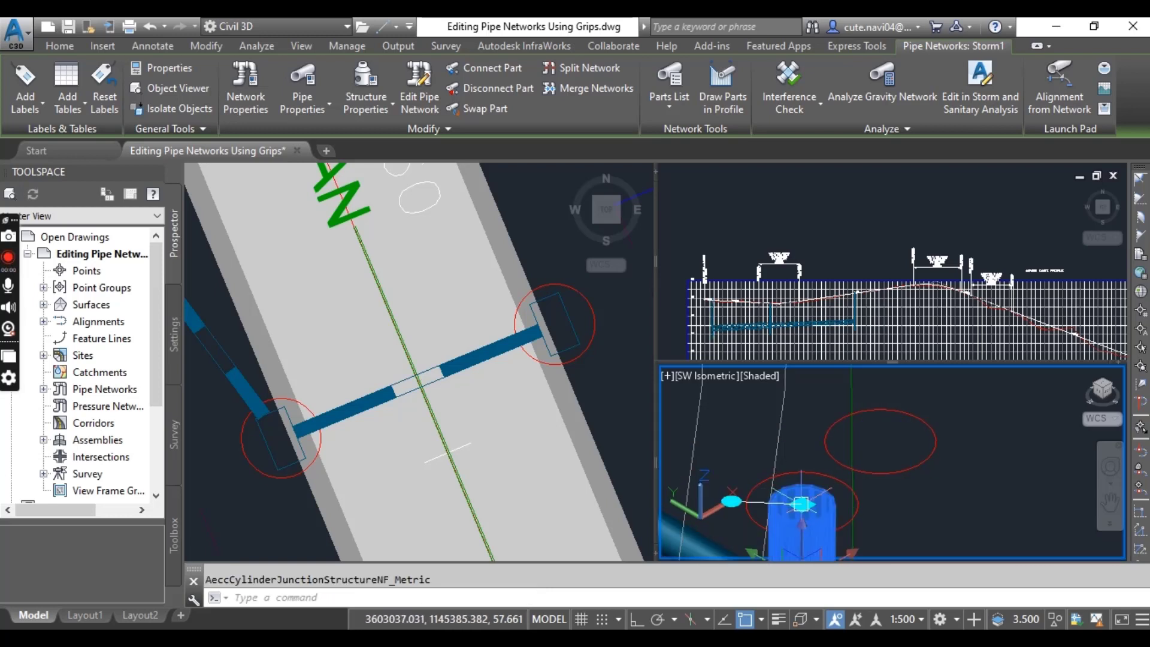
scroll(882, 401, down, 2)
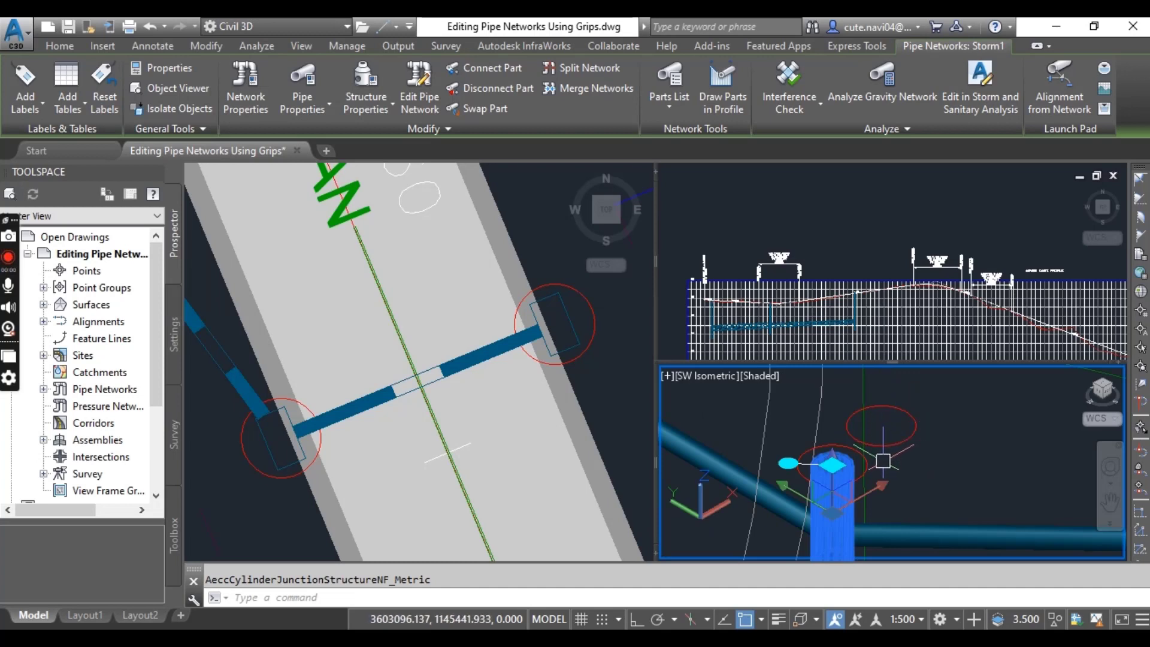
middle_drag(883, 452, 861, 395)
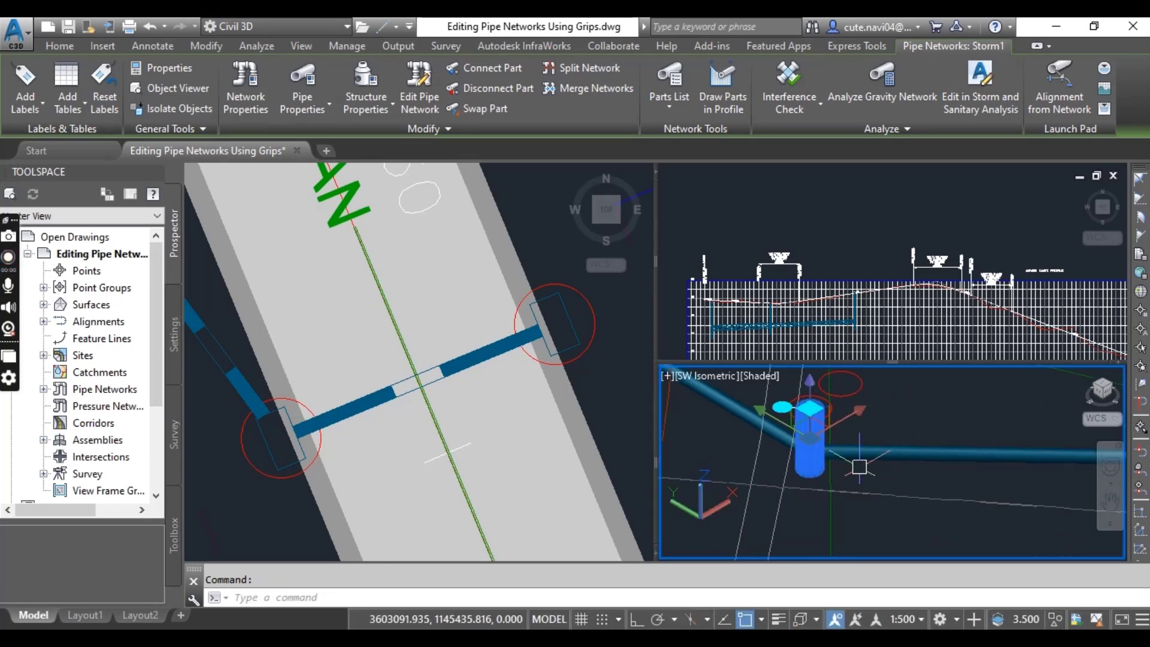
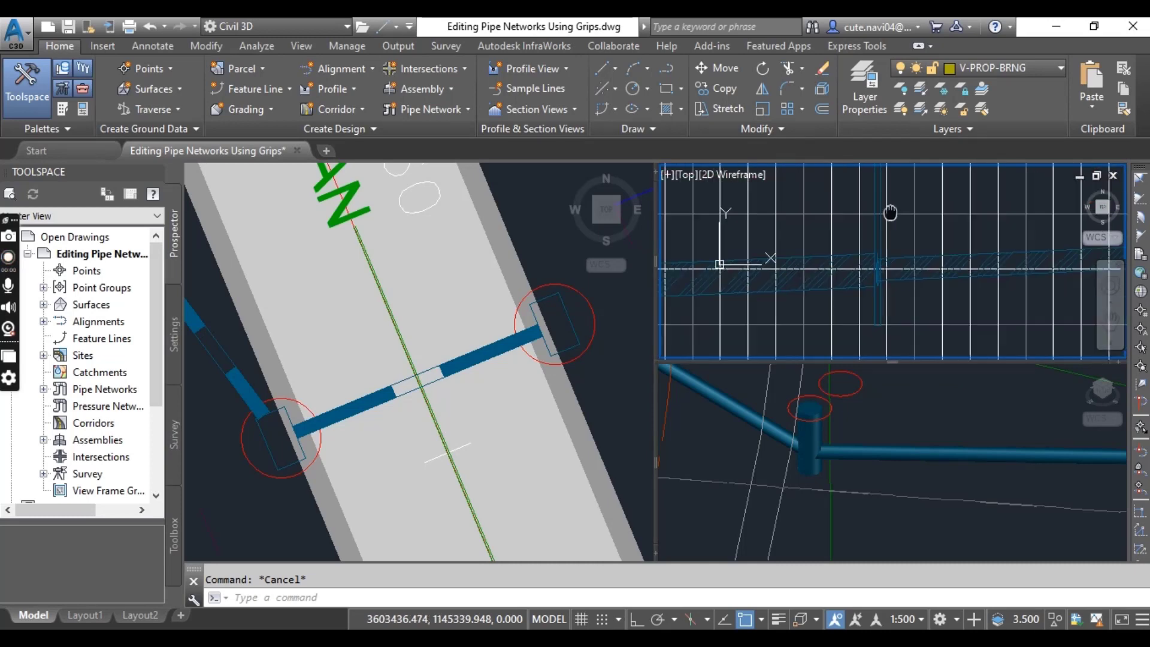
In the Jordan Court profile view, try to set the start invert of the first pipe to 54 with its lower end grip.
click(776, 239)
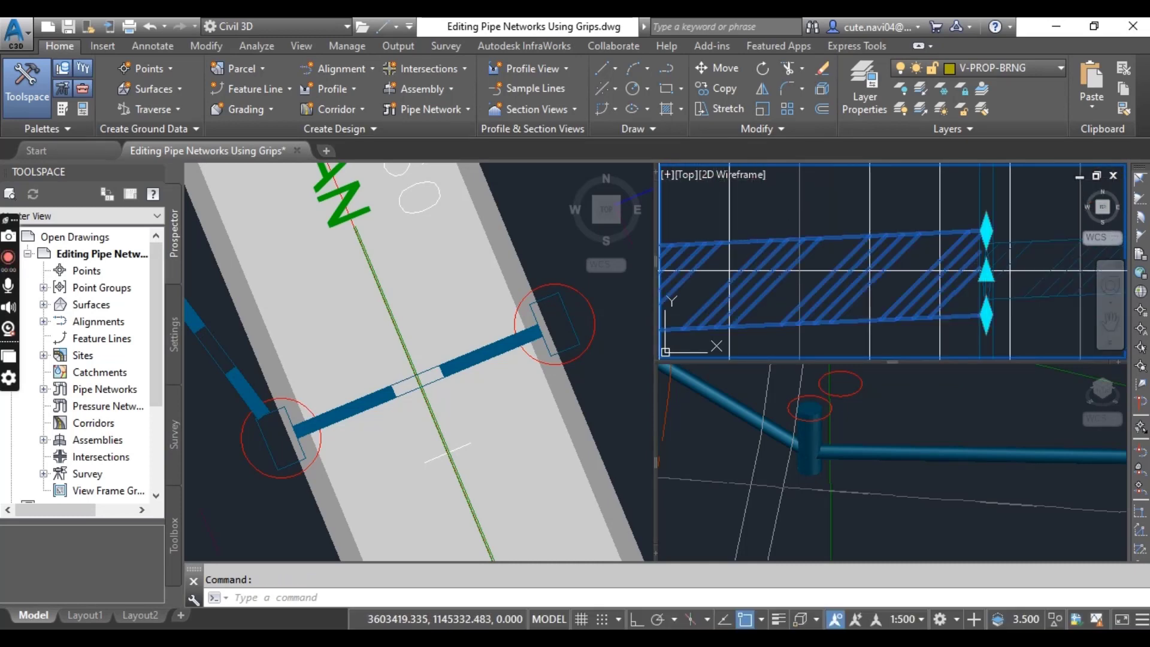
scroll(772, 281, down, 5)
scroll(773, 281, up, 3)
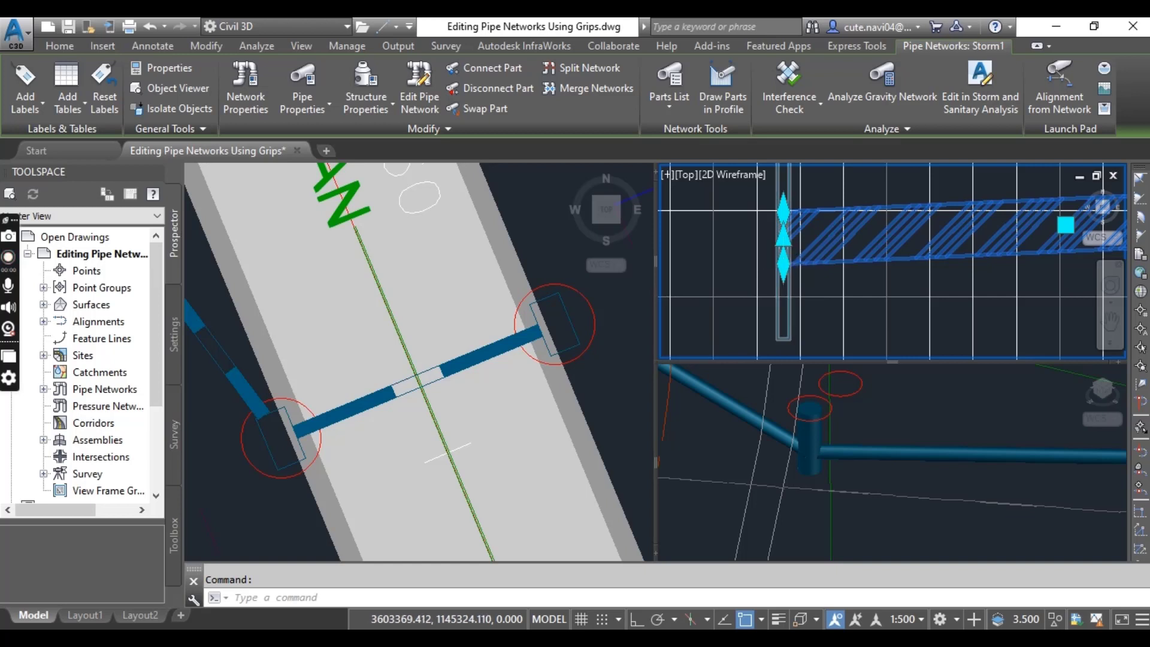
scroll(776, 257, up, 4)
click(775, 258)
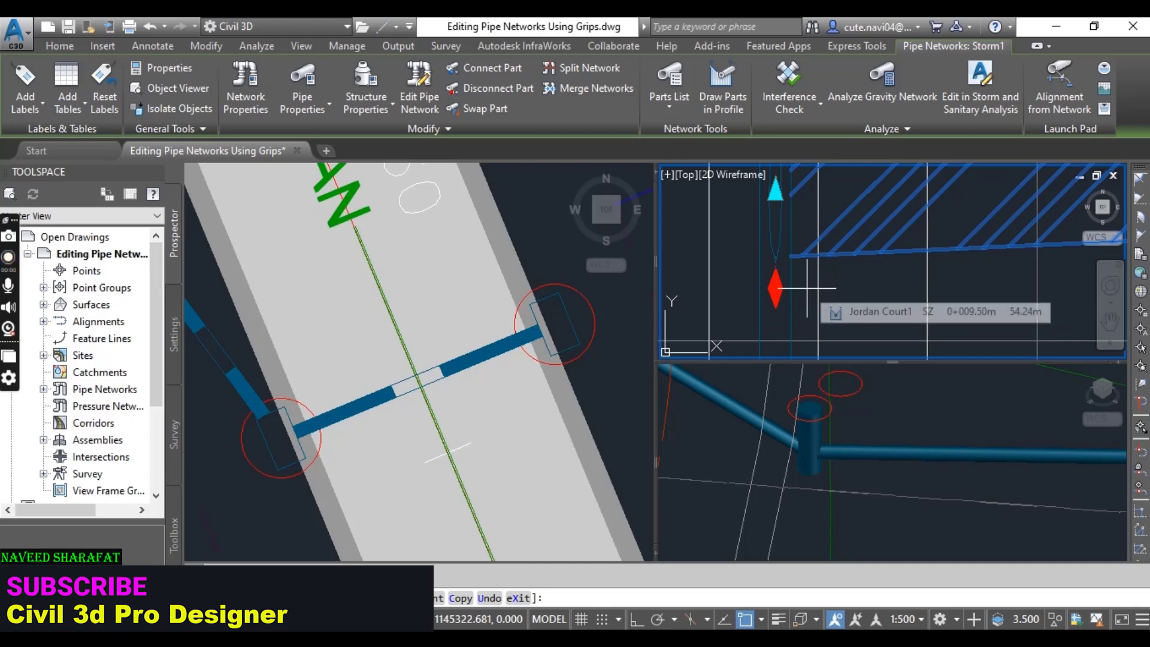
text(54.)
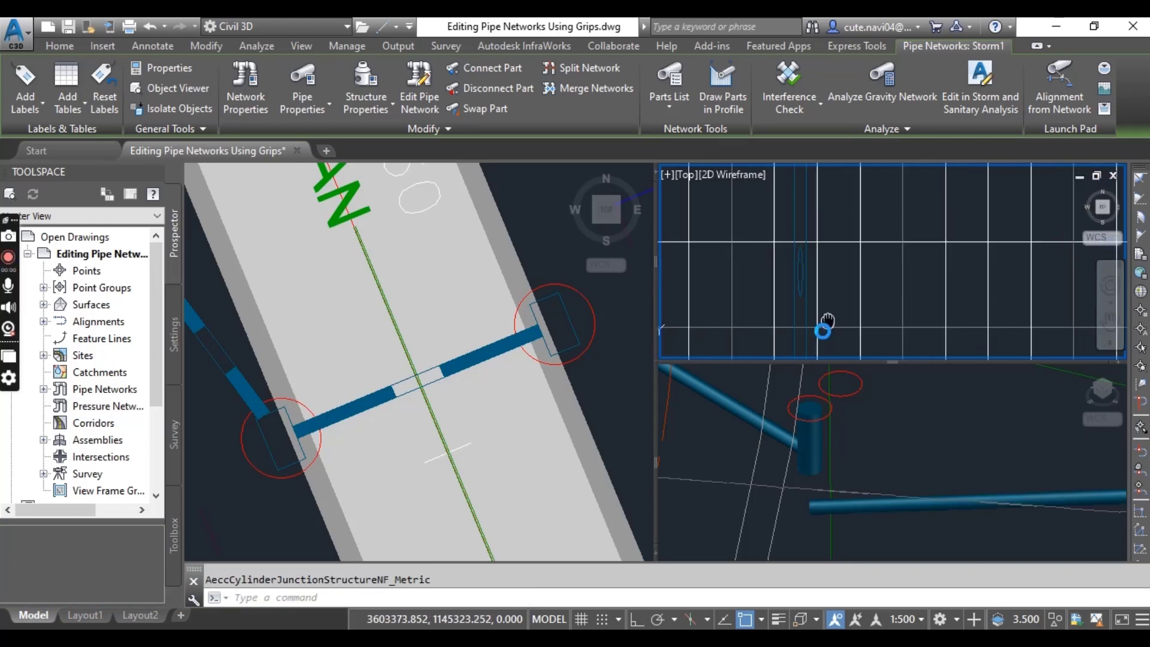
middle_drag(875, 281, 635, 138)
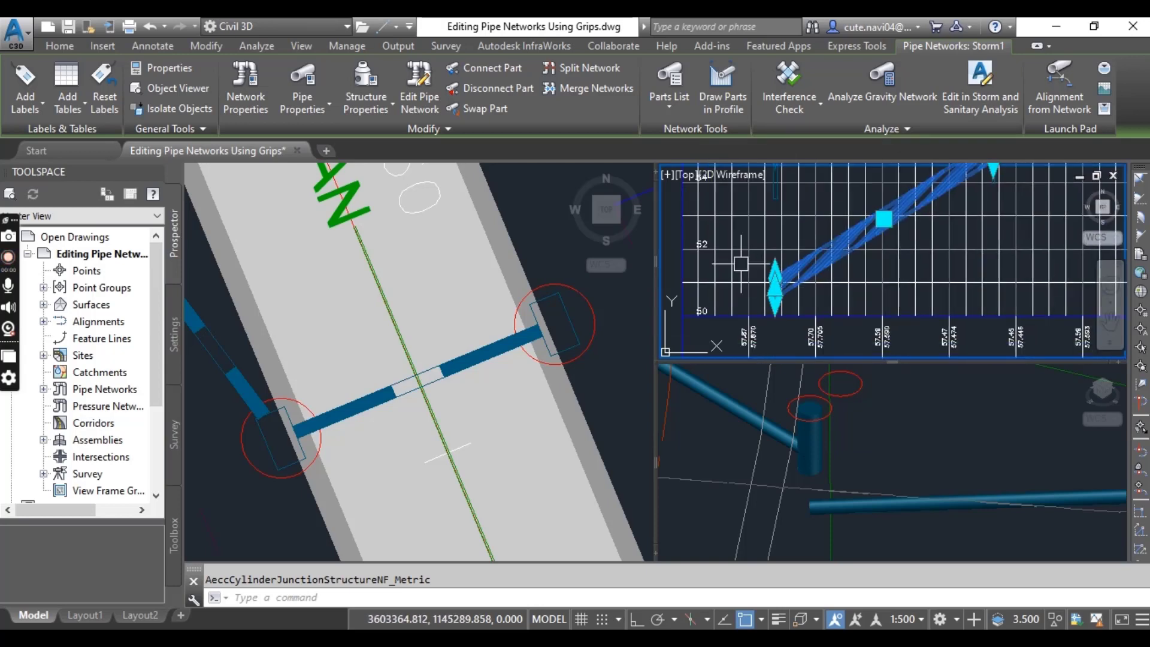
scroll(807, 348, down, 3)
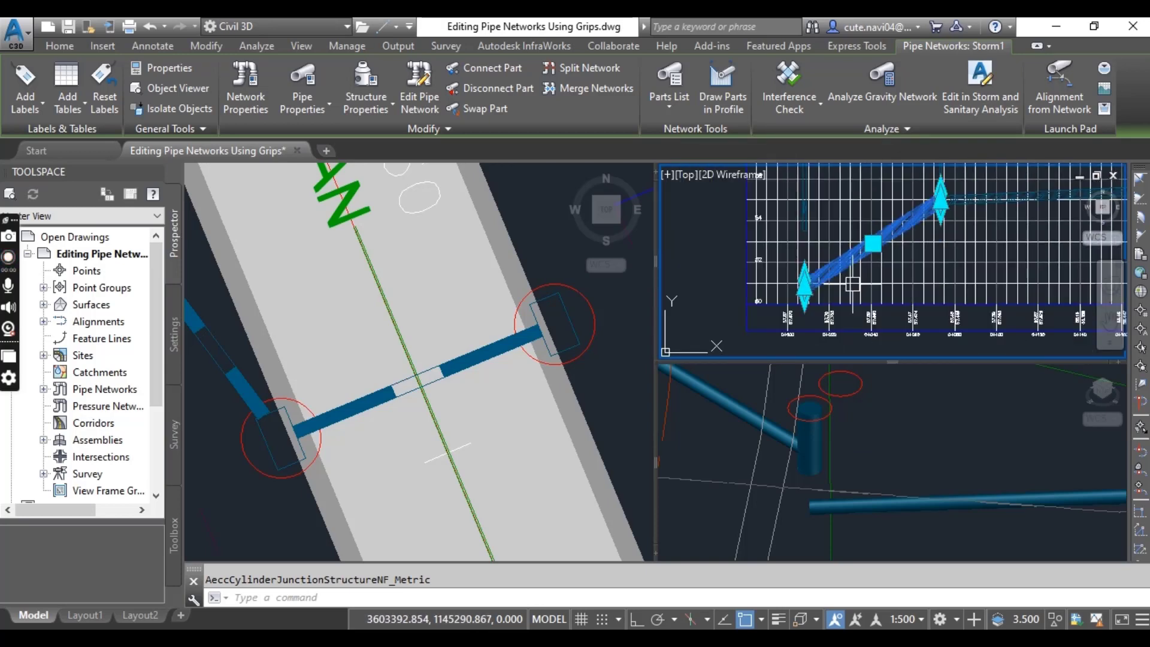
middle_drag(822, 333, 833, 279)
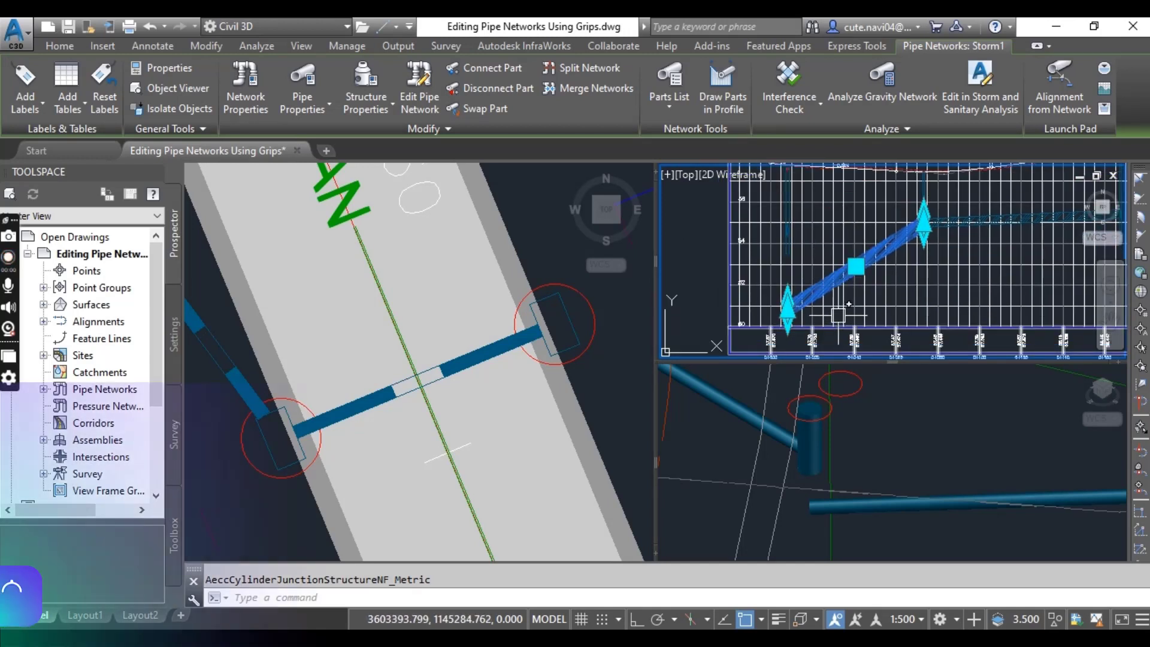
scroll(825, 305, up, 5)
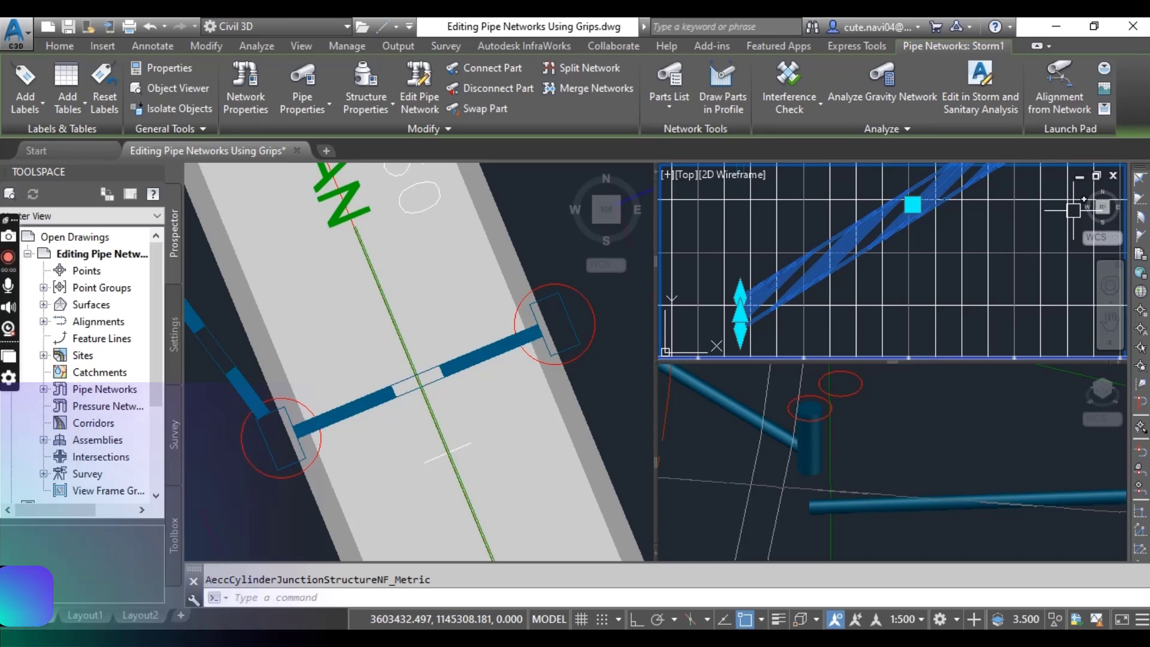
key(Escape)
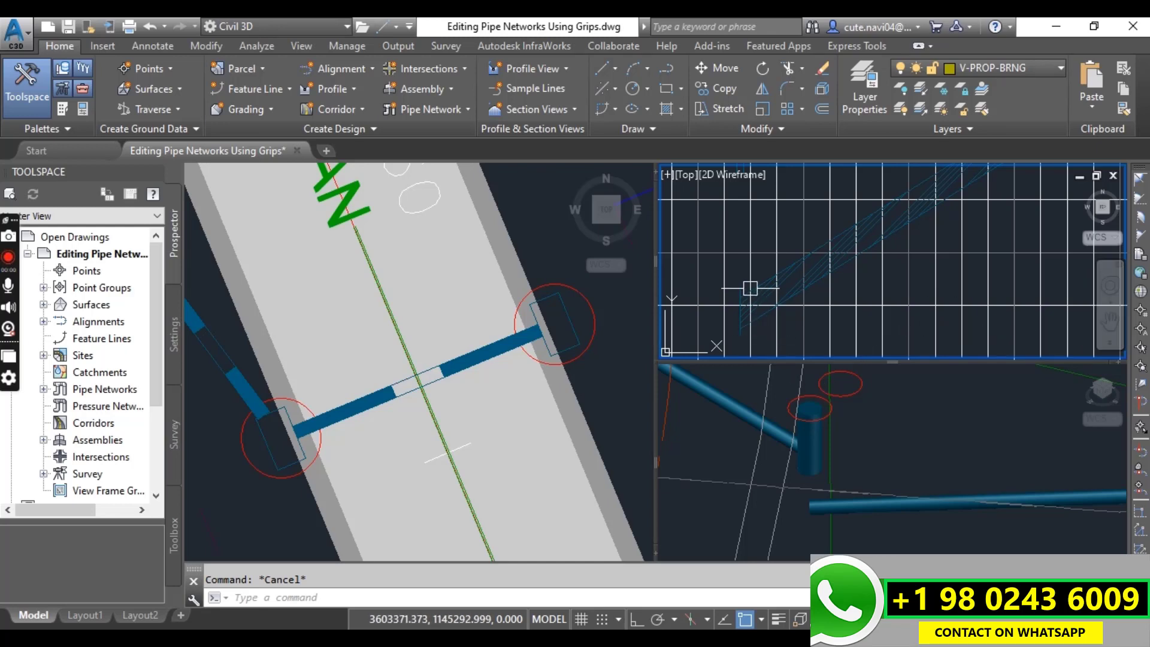
Try to stretch the sump of the first structure in the Jordan Court profile down to the start of the lowered pipe.
scroll(750, 289, up, 3)
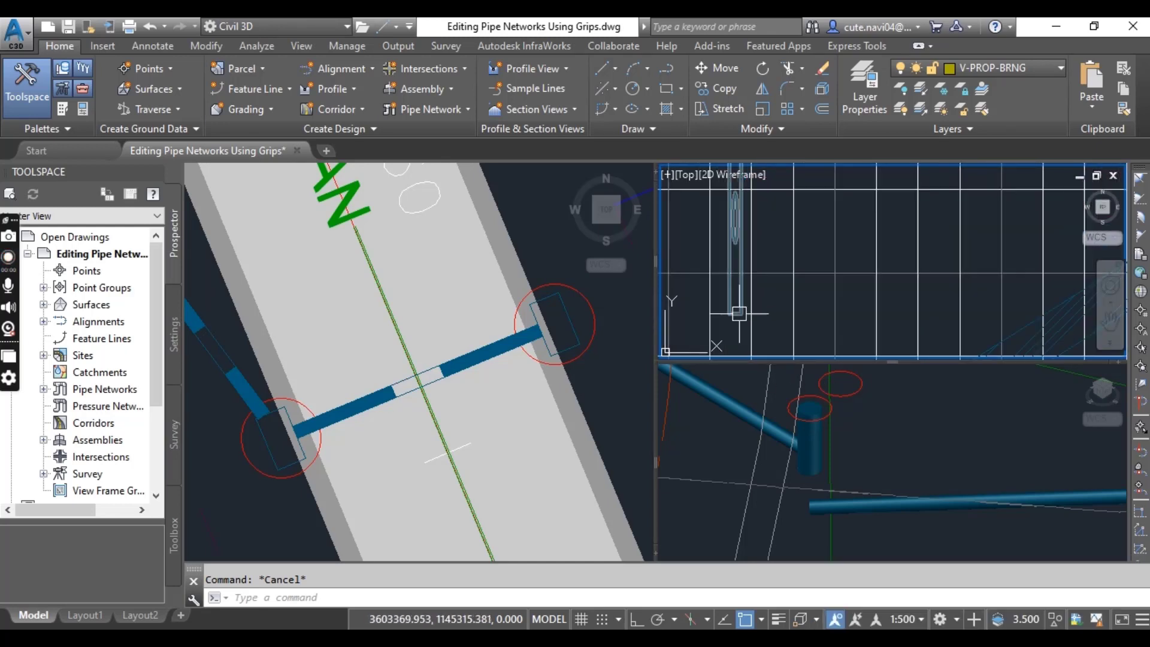
click(739, 312)
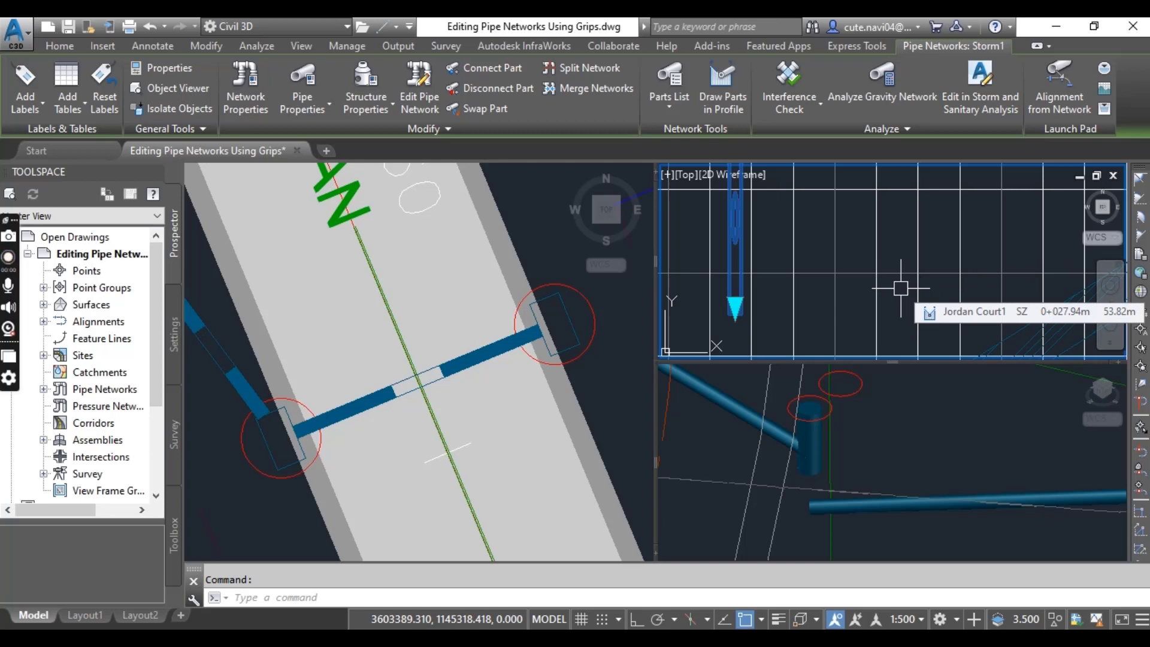
scroll(791, 264, down, 2)
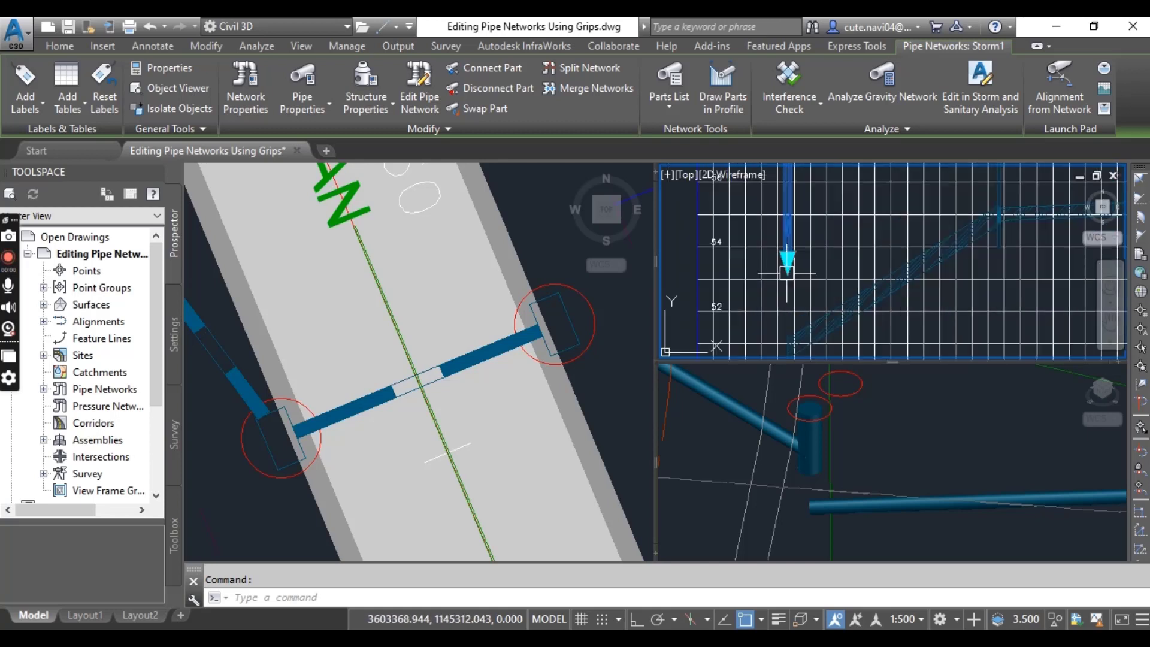
click(788, 251)
middle_drag(796, 353, 809, 282)
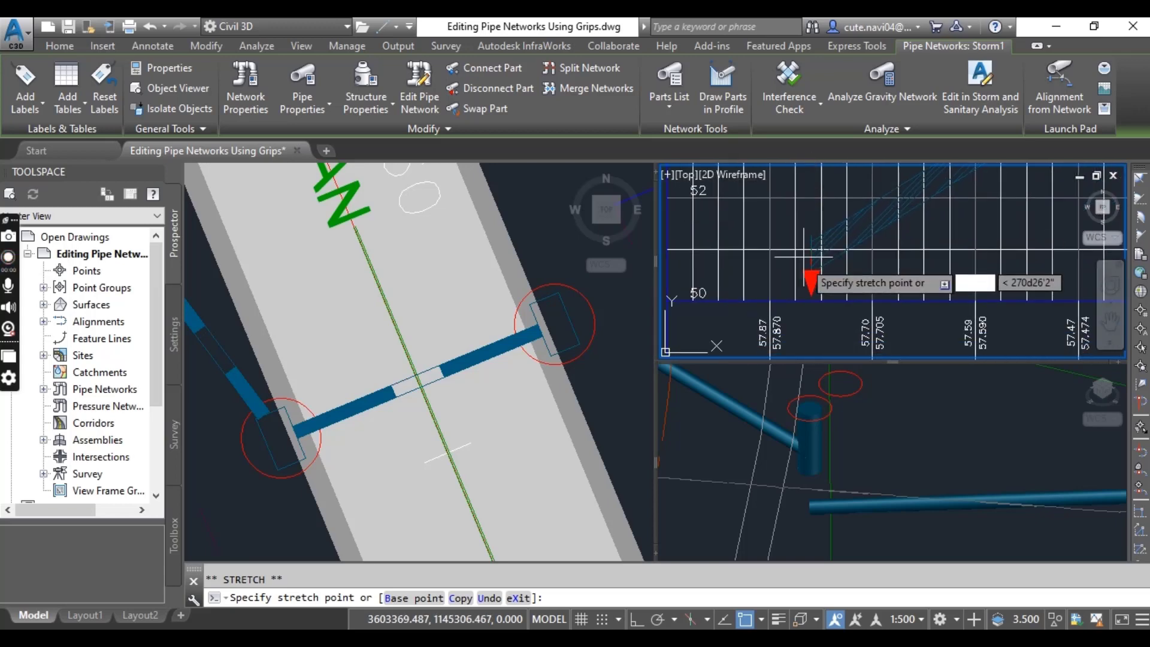
click(812, 276)
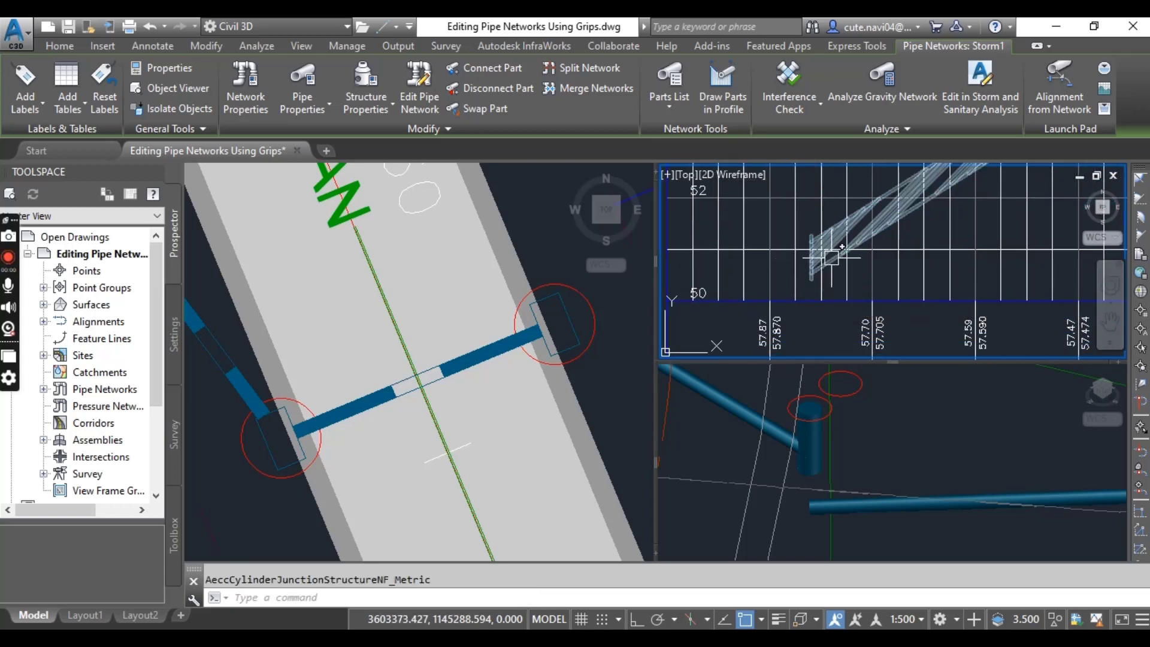
middle_drag(814, 150, 820, 258)
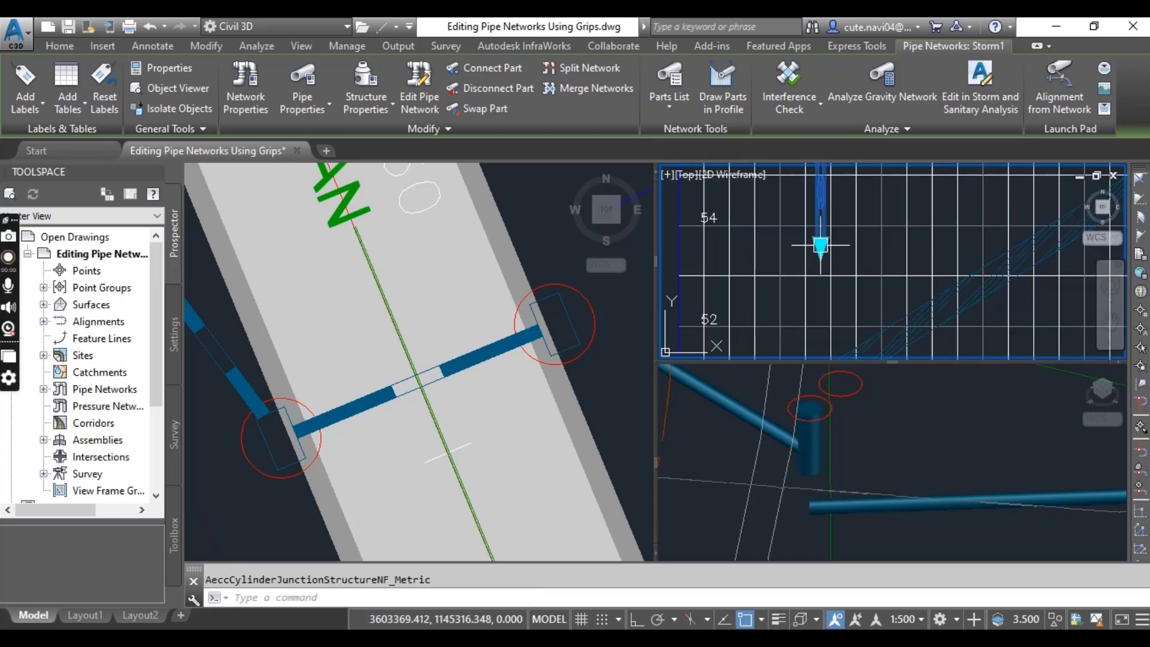
click(819, 246)
key(Escape)
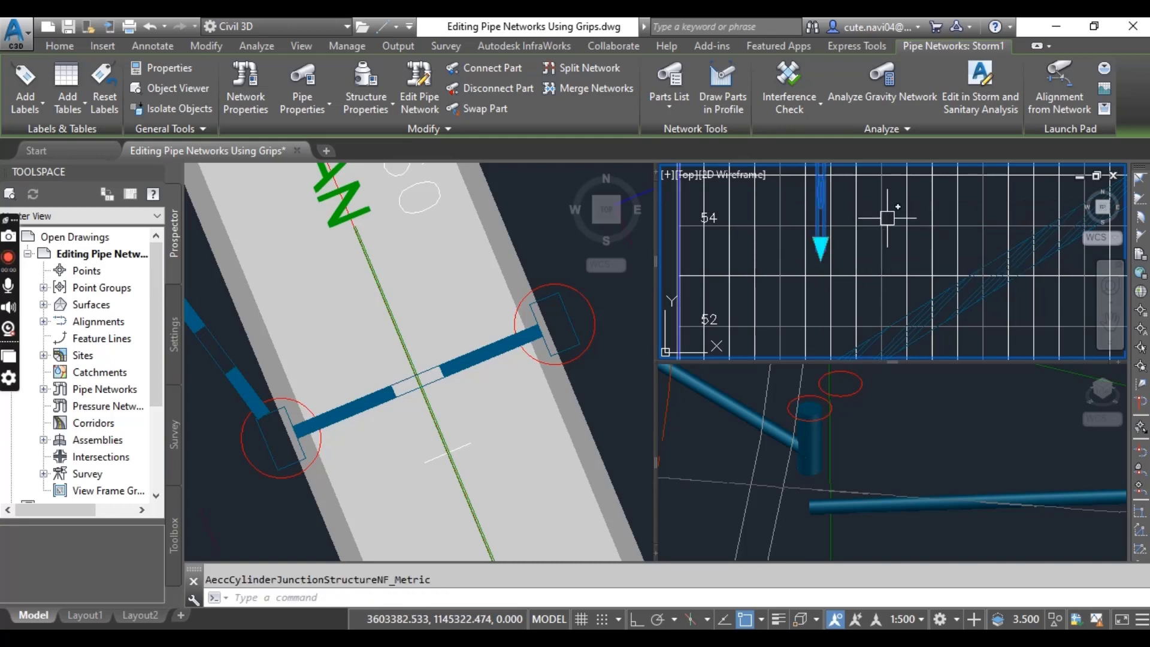
scroll(860, 282, down, 3)
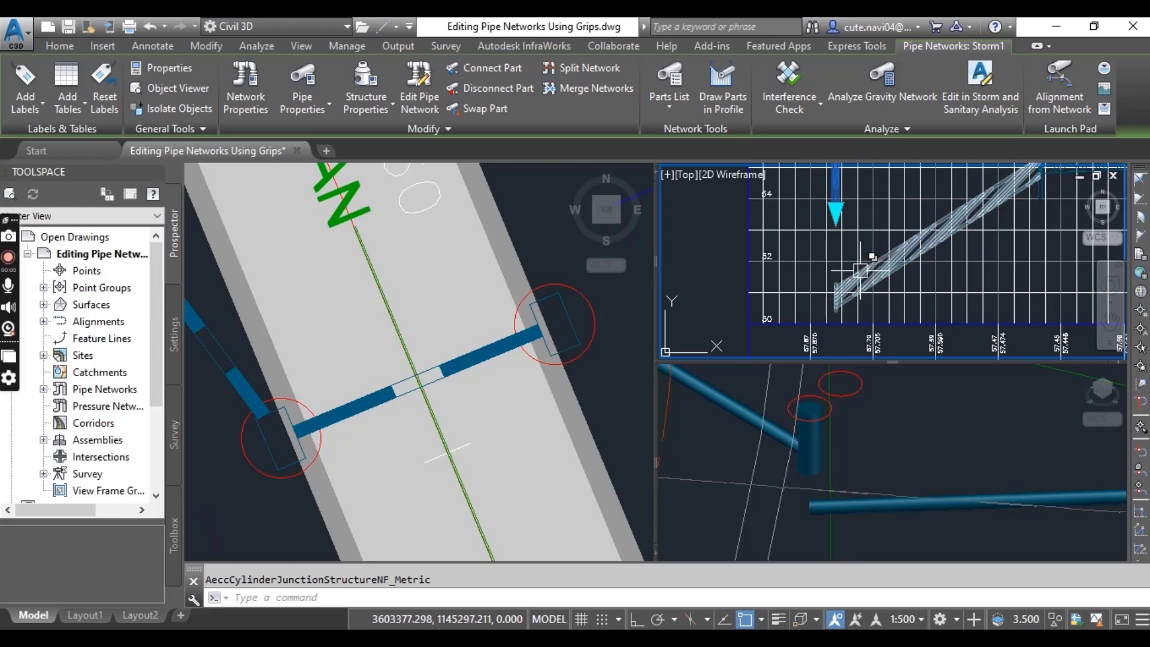
key(Escape)
Raise the start end of the first pipe in the profile view back up to the bottom of the first structure.
scroll(861, 279, up, 3)
click(790, 250)
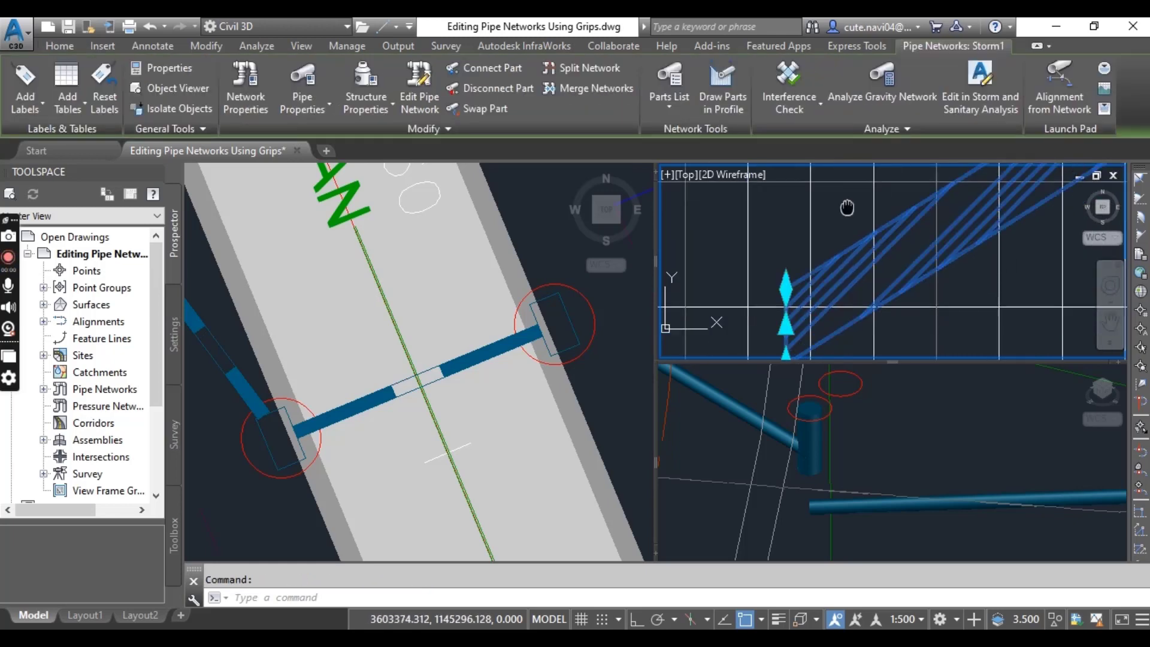
click(786, 273)
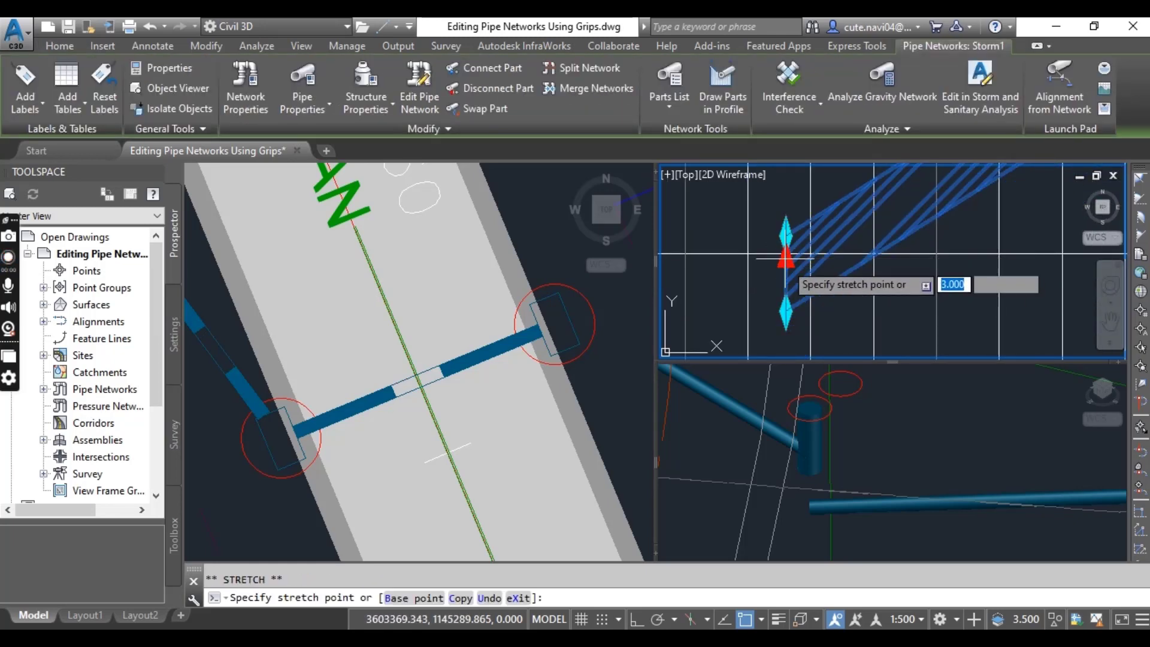
scroll(786, 274, down, 2)
middle_drag(786, 274, 786, 406)
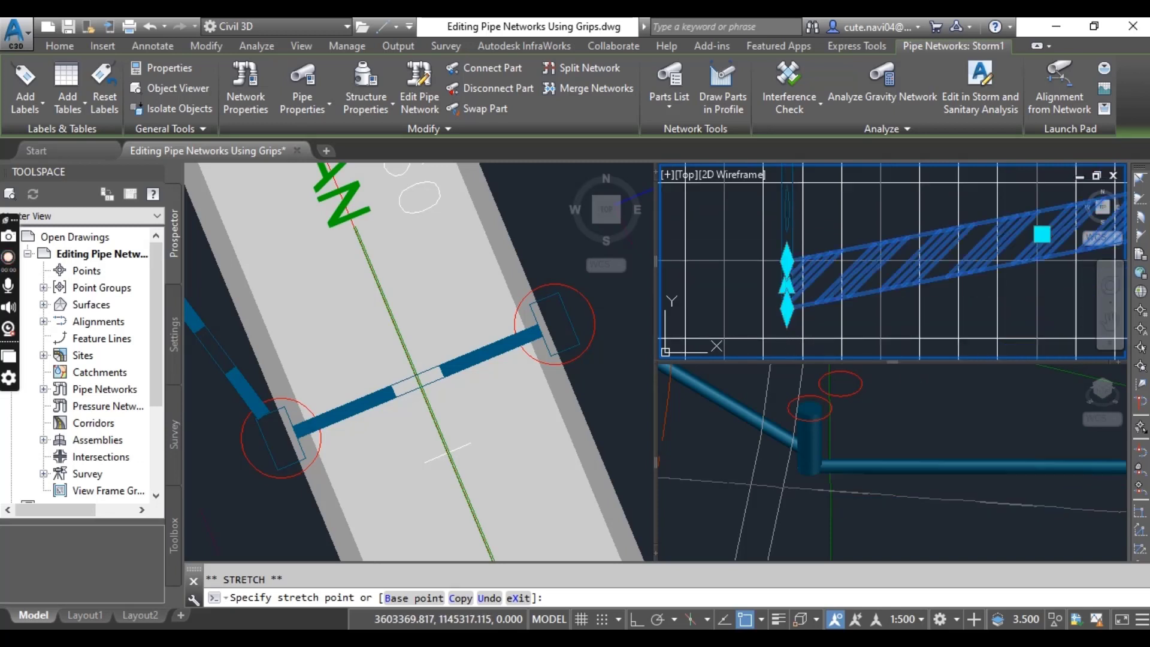
click(818, 231)
key(Escape)
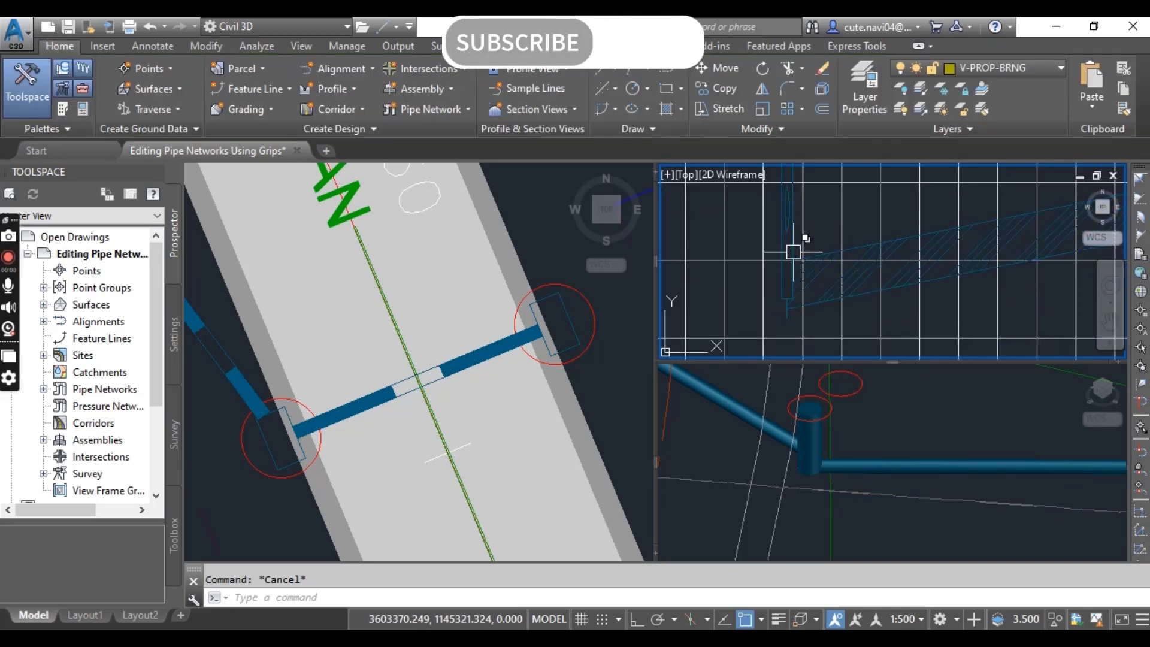
click(779, 252)
middle_drag(778, 240, 830, 313)
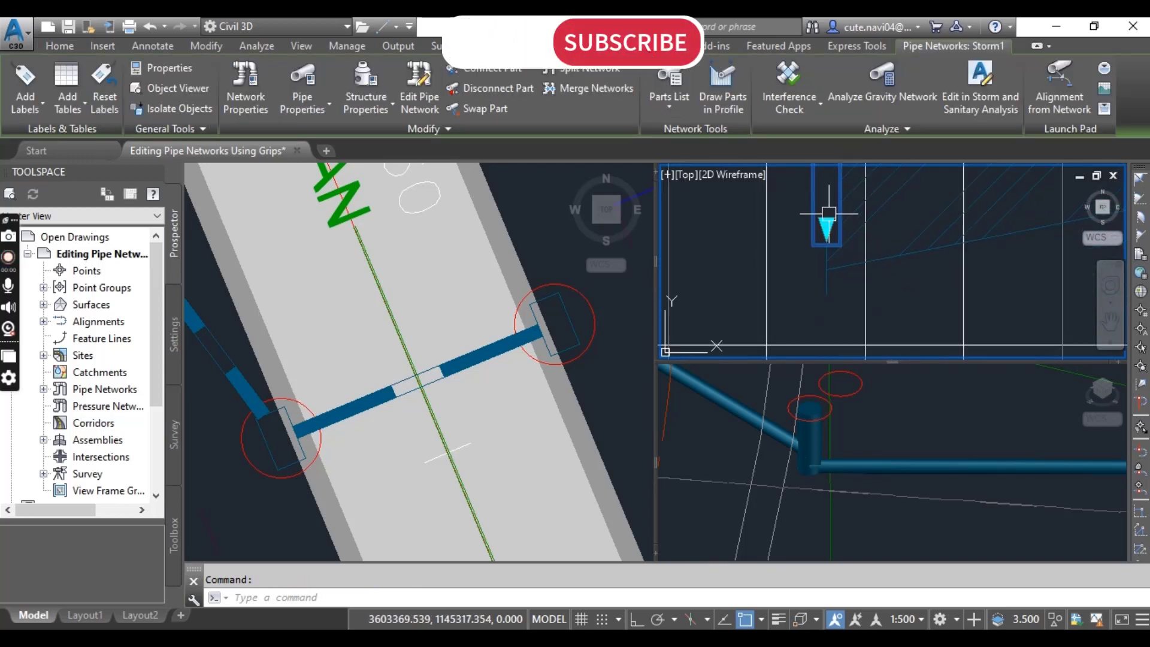
click(826, 309)
key(Escape)
key(Escape)
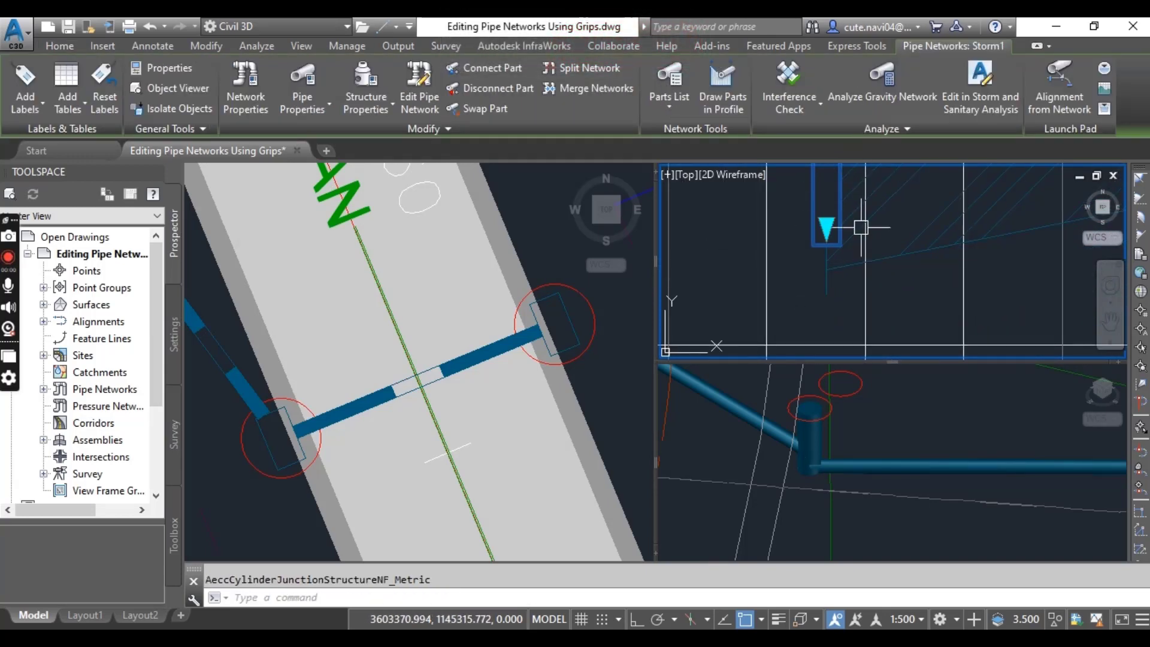
Move the first pipe's start end slightly higher in the profile view, placing it inside the structure above its base.
click(828, 270)
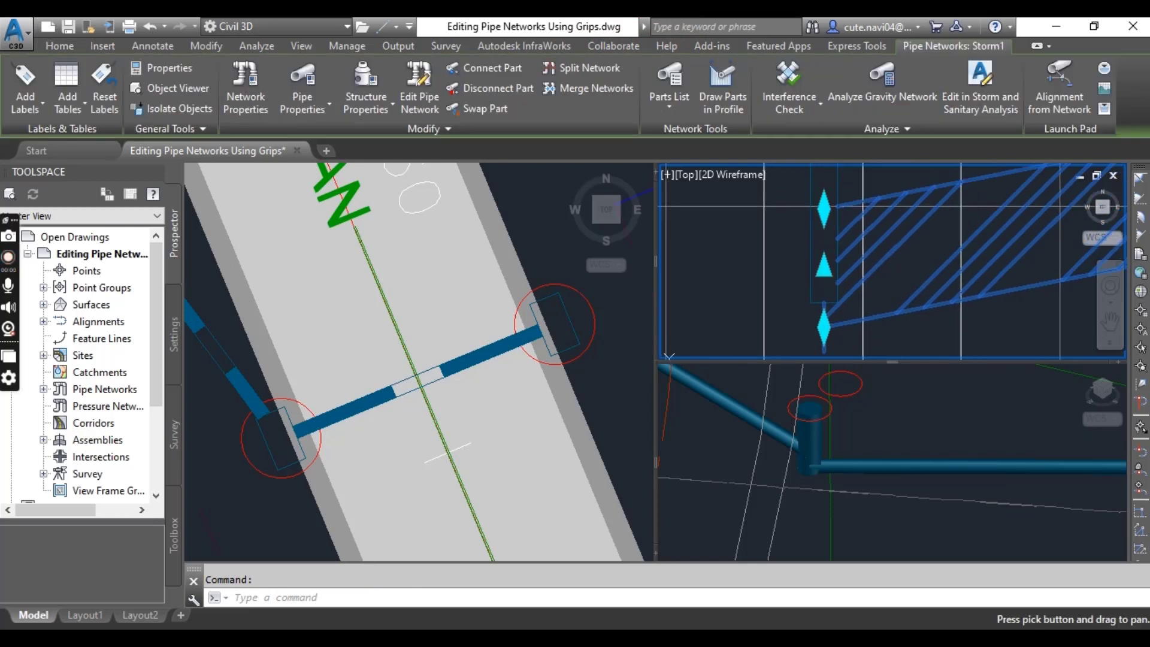
click(825, 268)
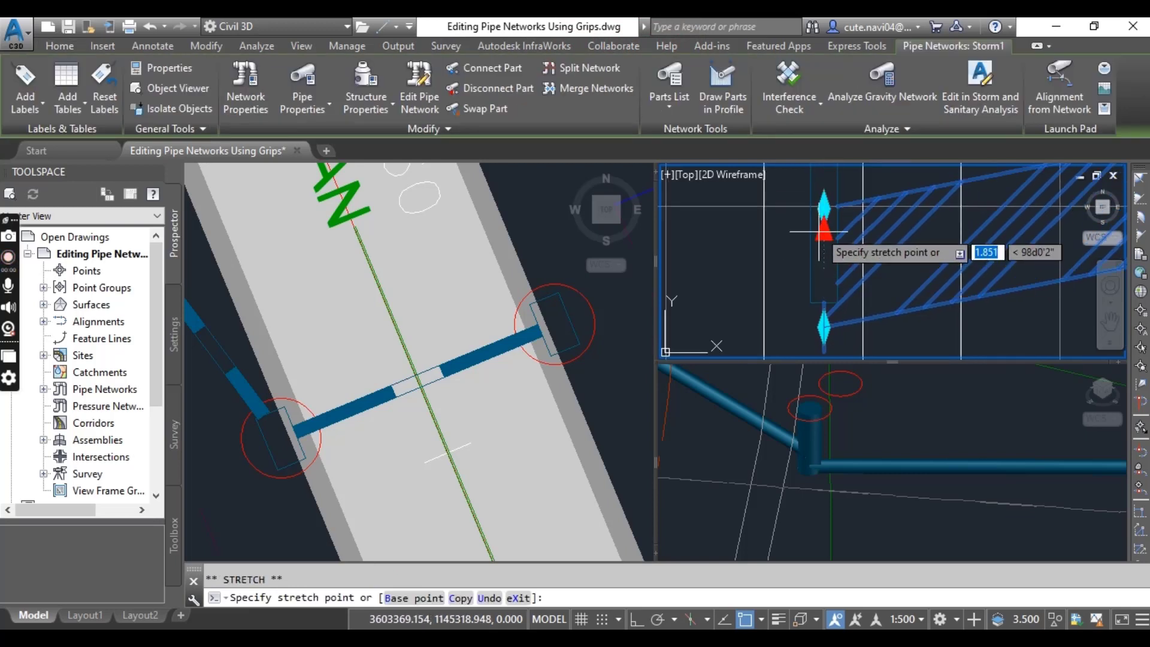
middle_drag(824, 225, 817, 308)
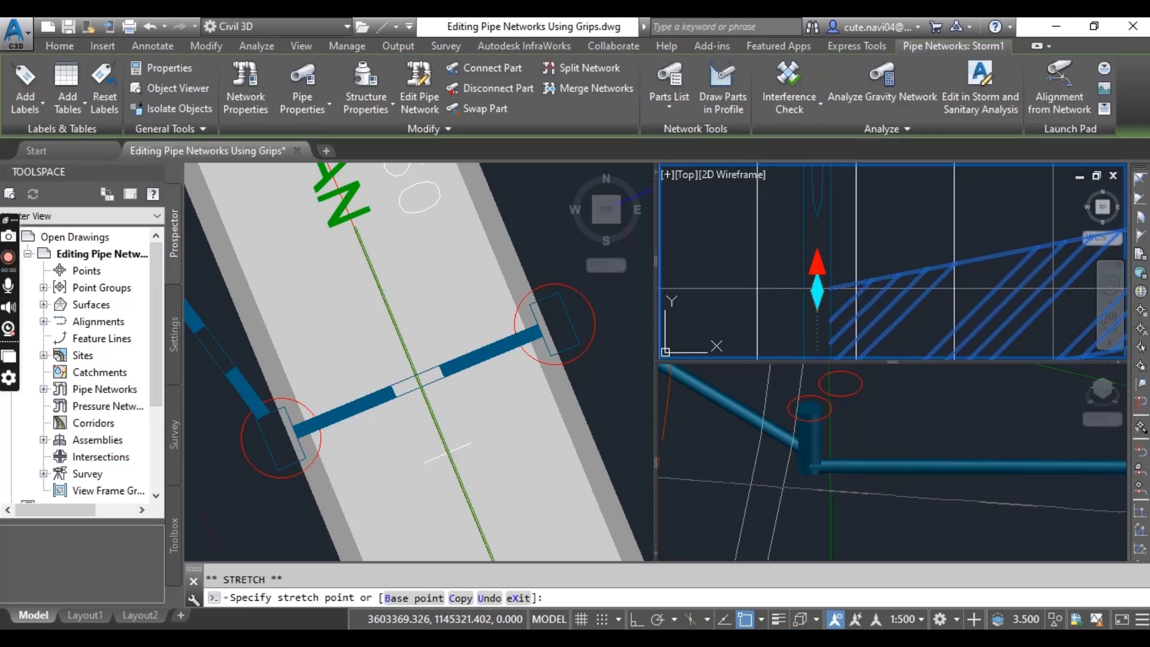
click(816, 263)
scroll(878, 323, down, 2)
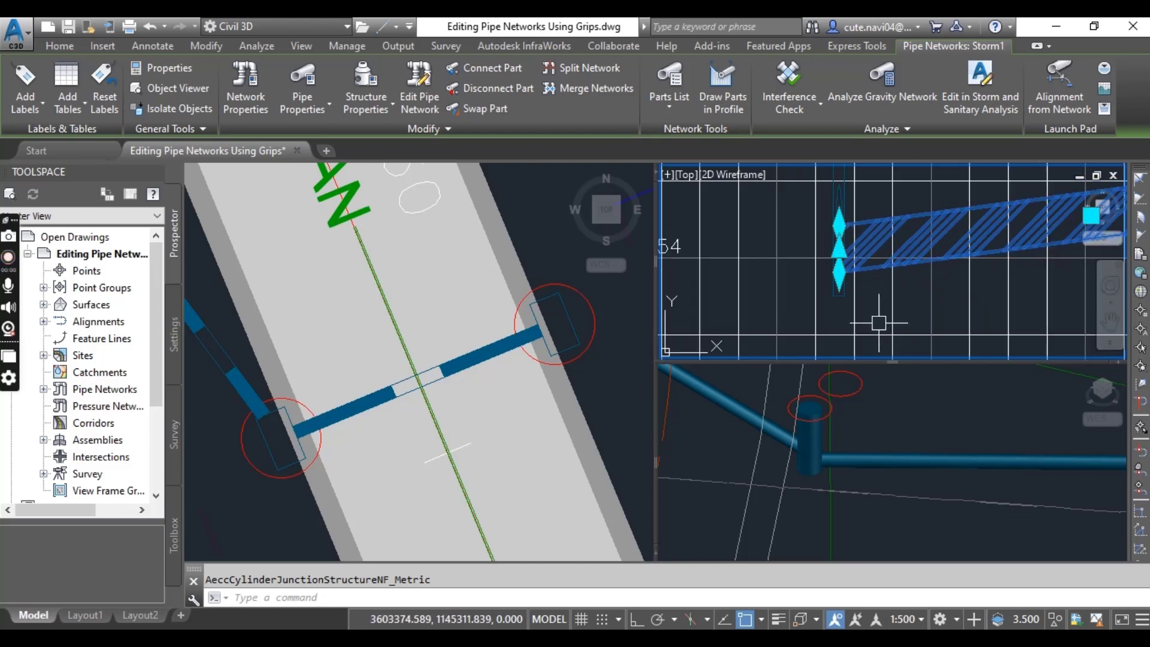
key(Escape)
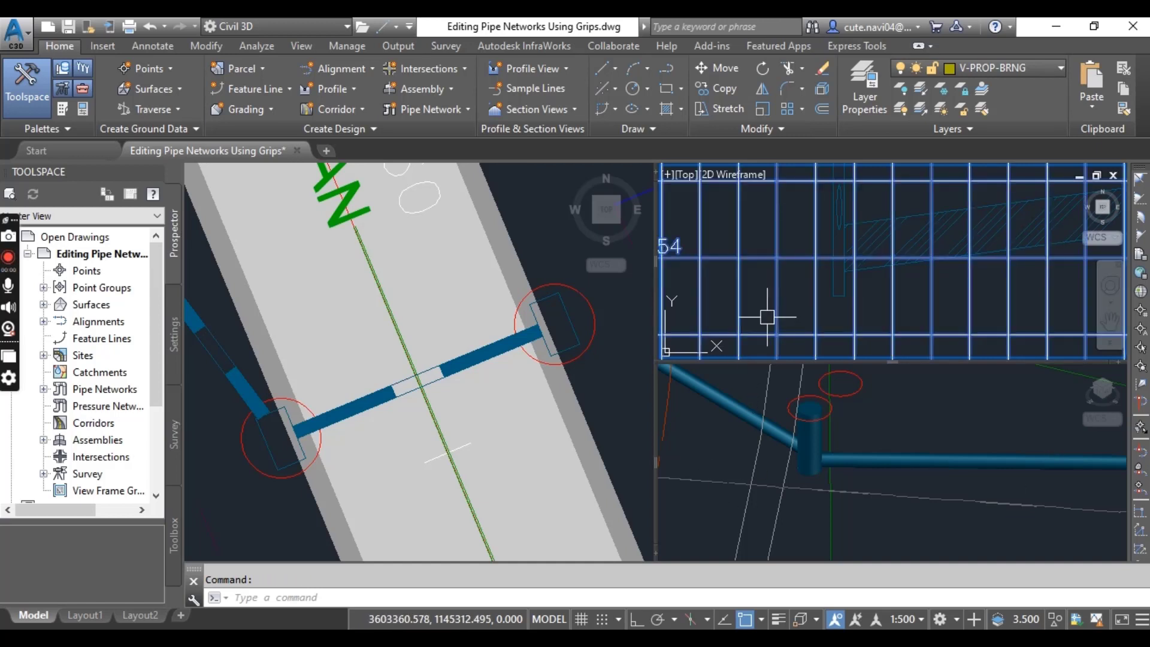
click(737, 330)
key(Escape)
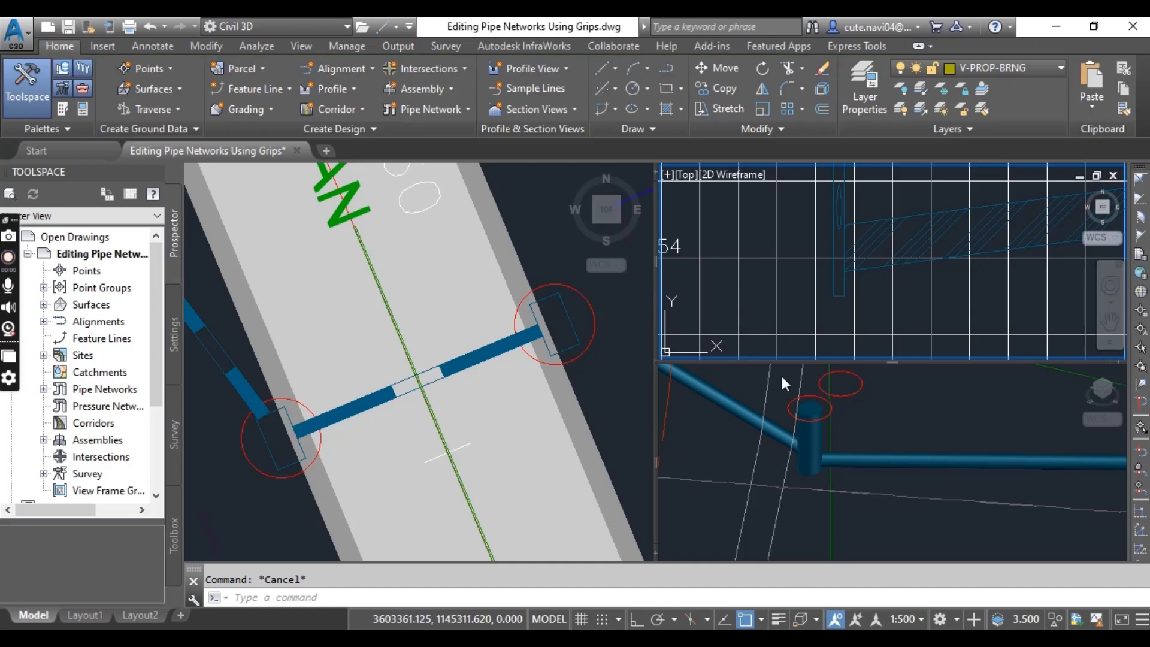
click(603, 390)
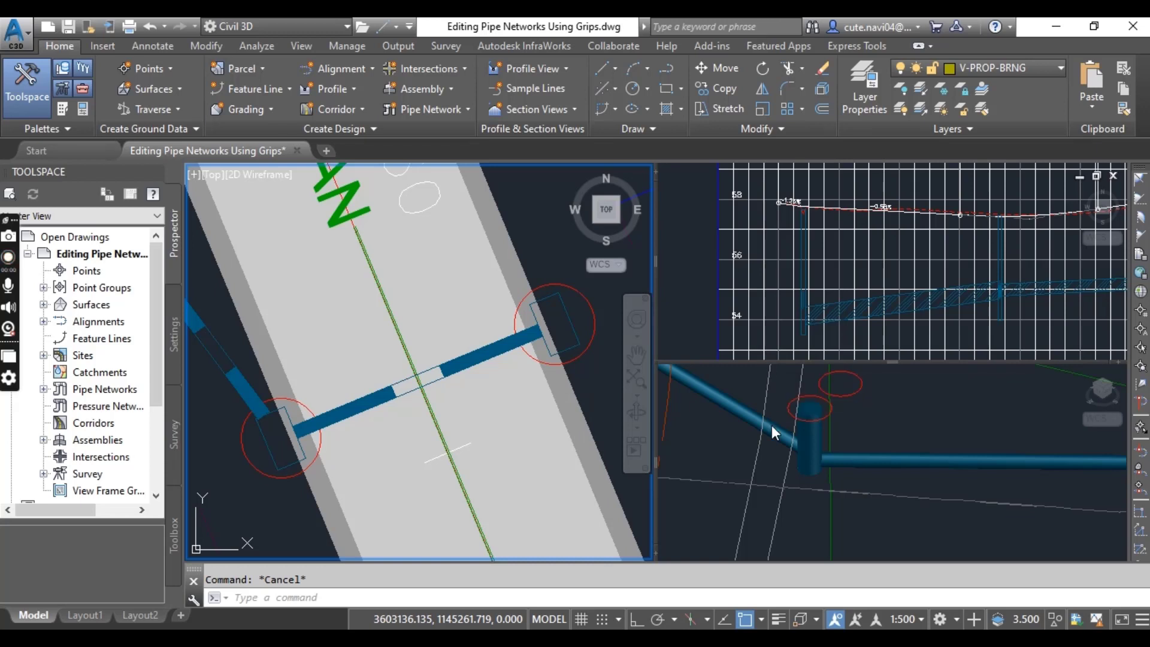
click(901, 404)
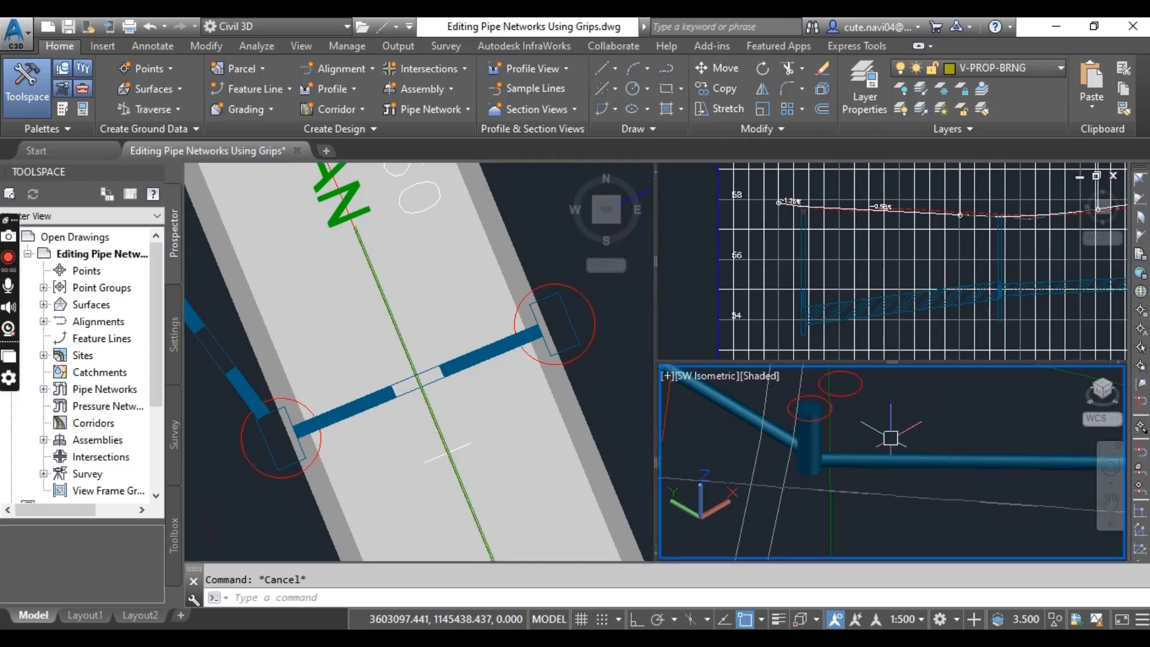
click(696, 275)
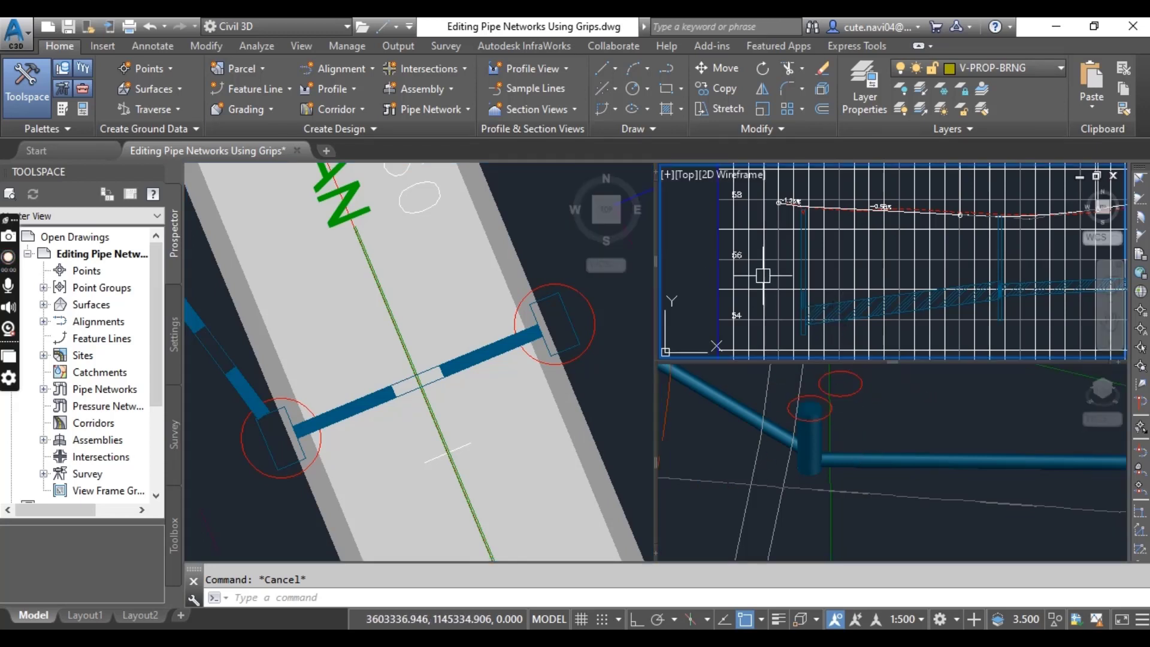
scroll(838, 275, down, 4)
middle_drag(819, 292, 726, 272)
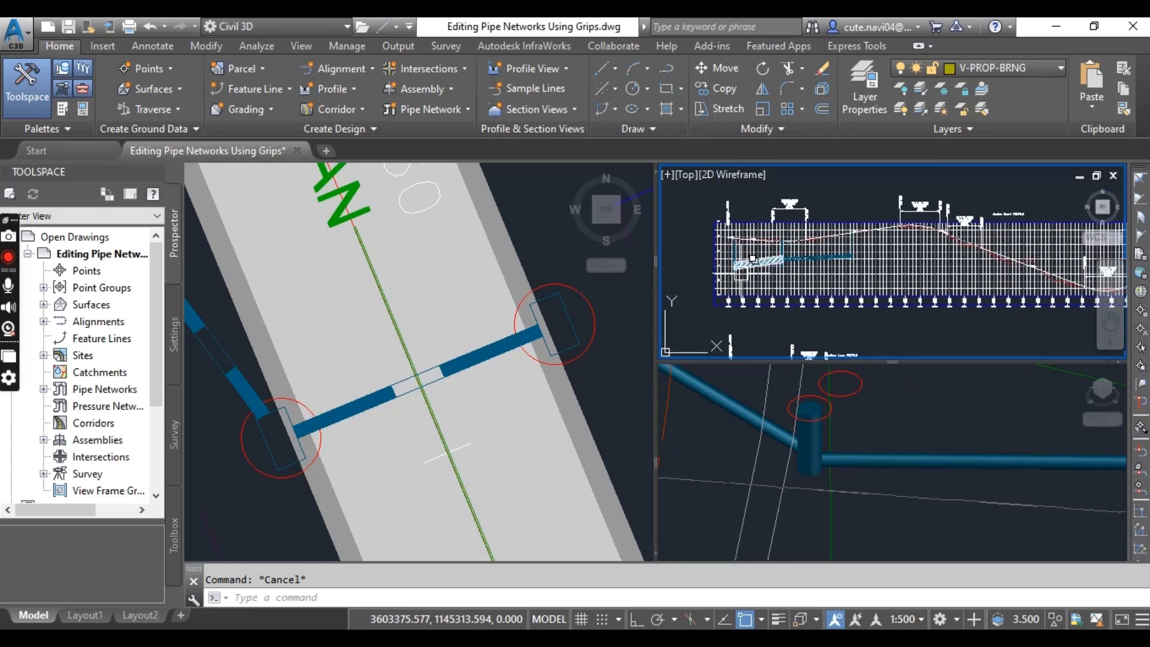